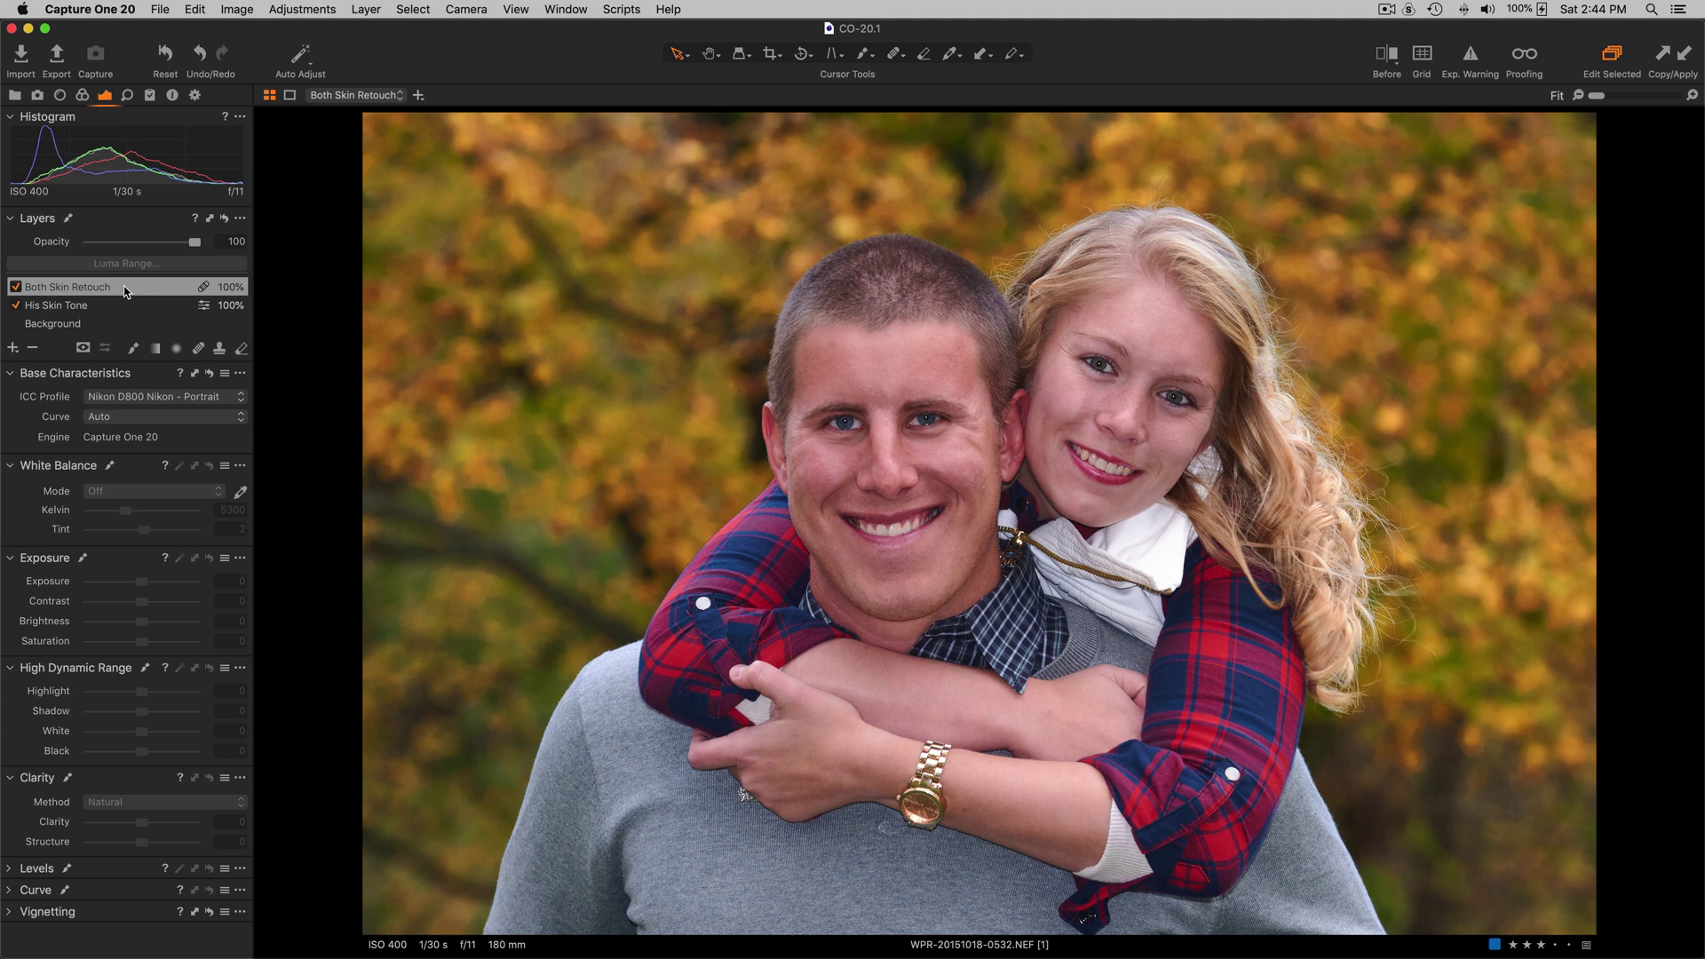
Step: Zoom the faces to 100% and compare the retouch in Before/After split view, then close the comparison
key(super+alt+0)
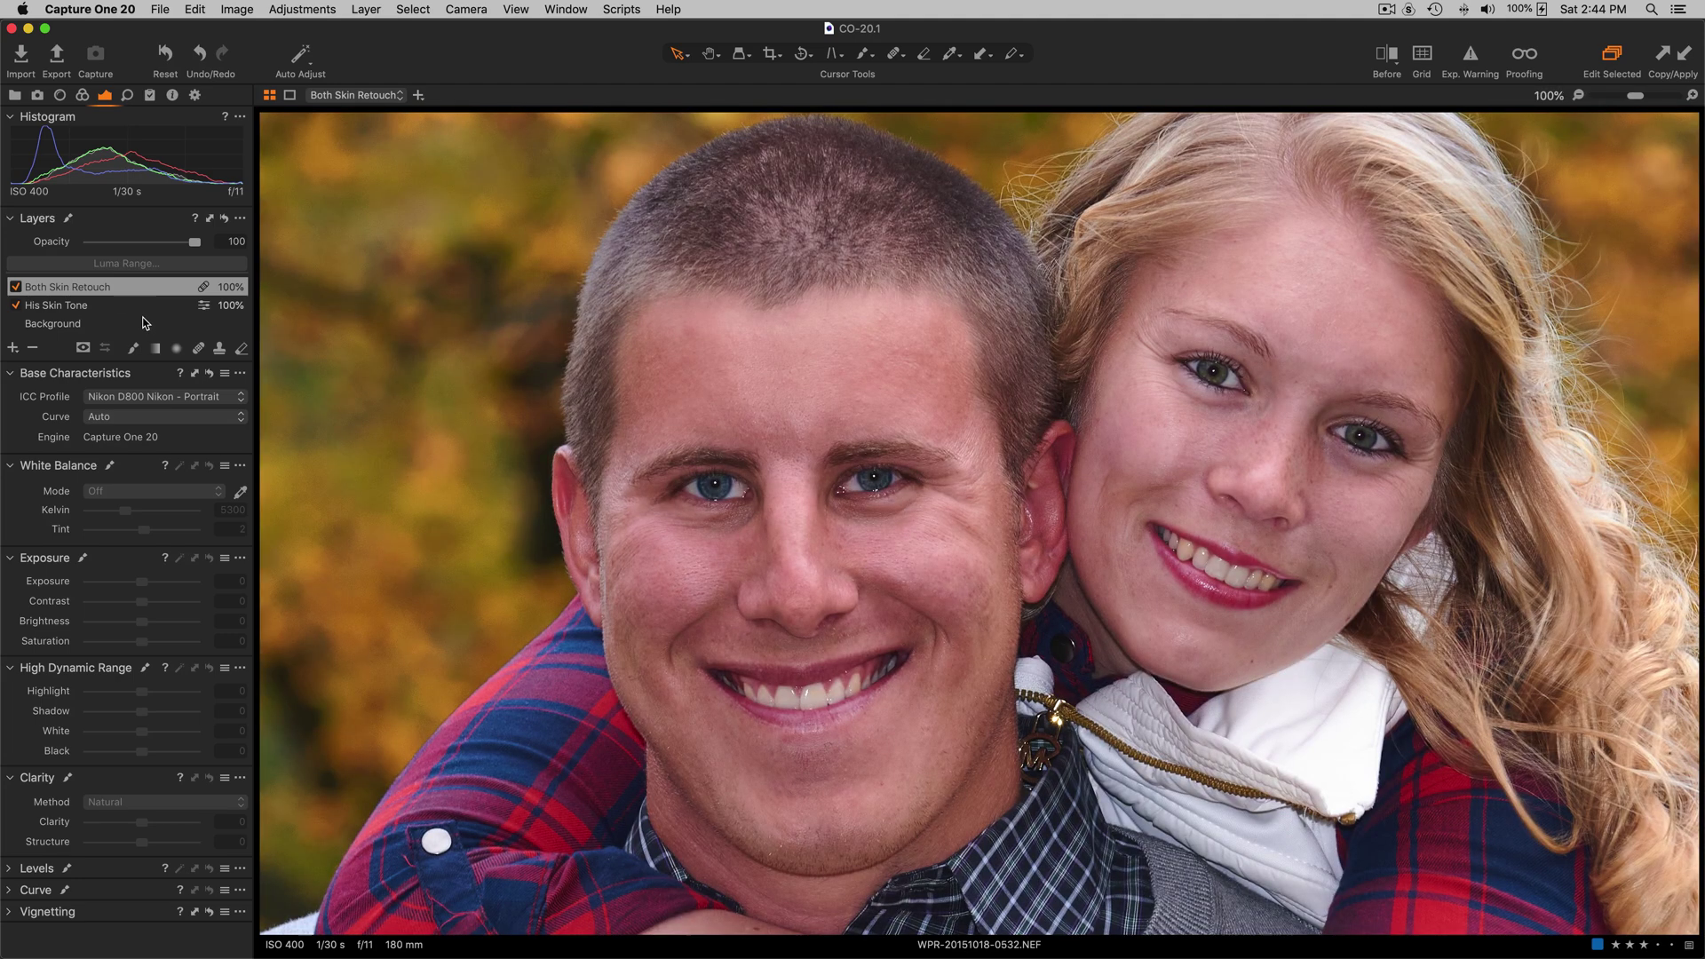
key(y)
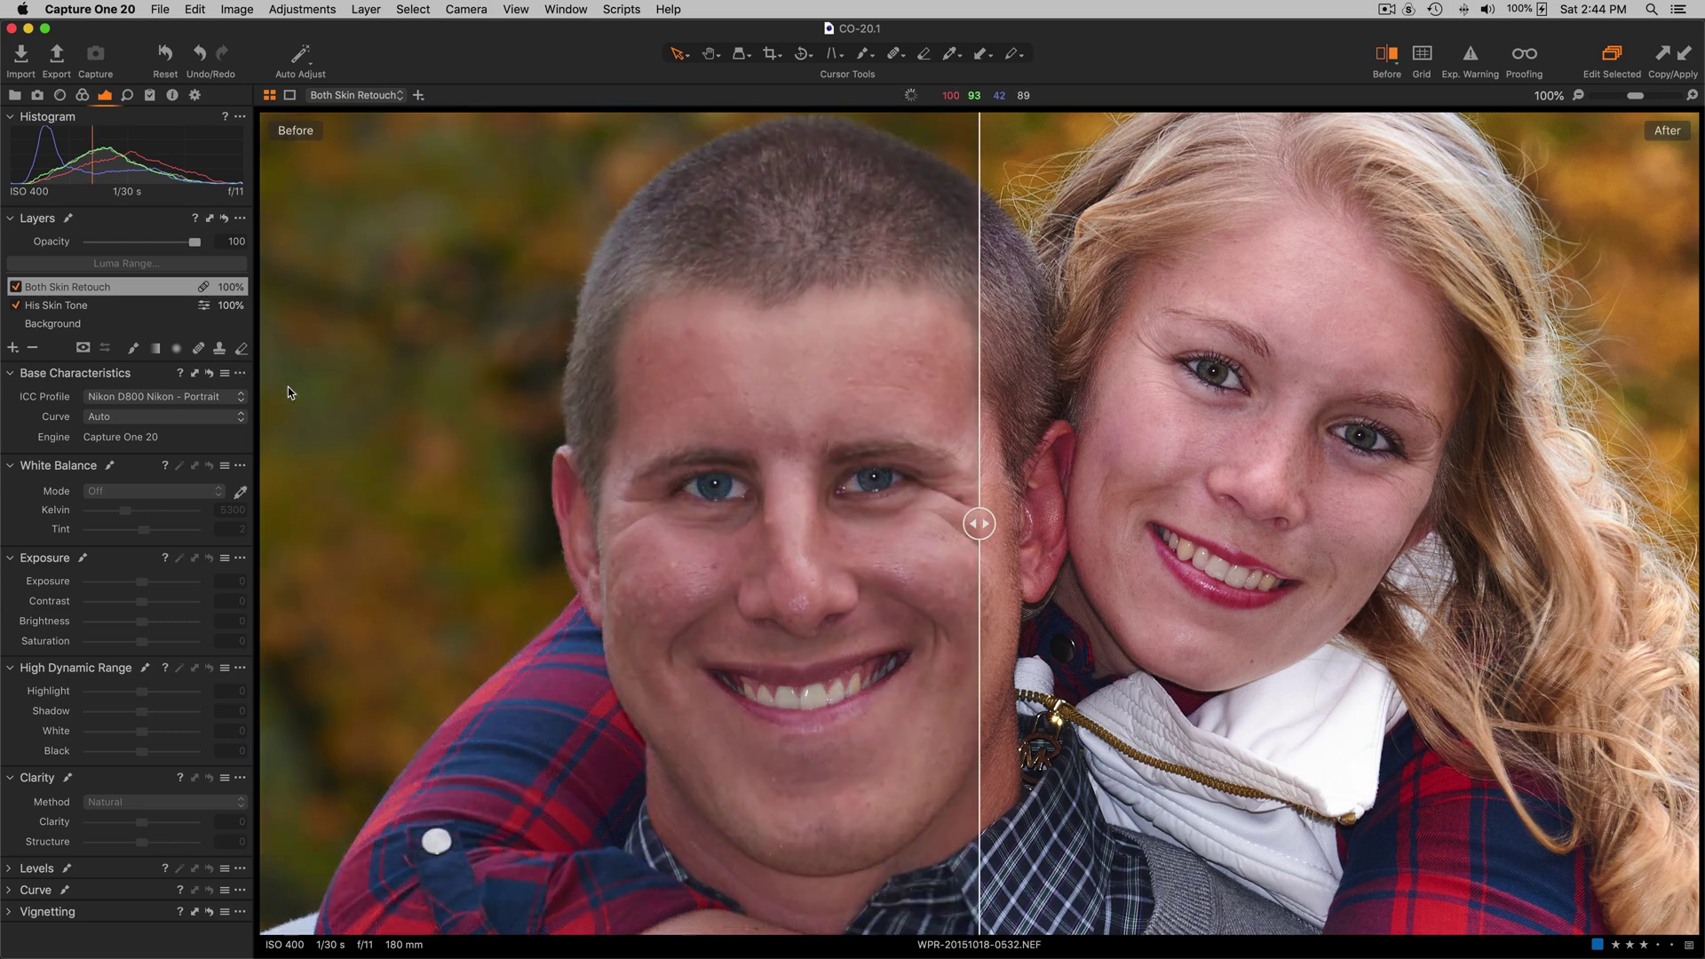
drag(978, 530, 1011, 451)
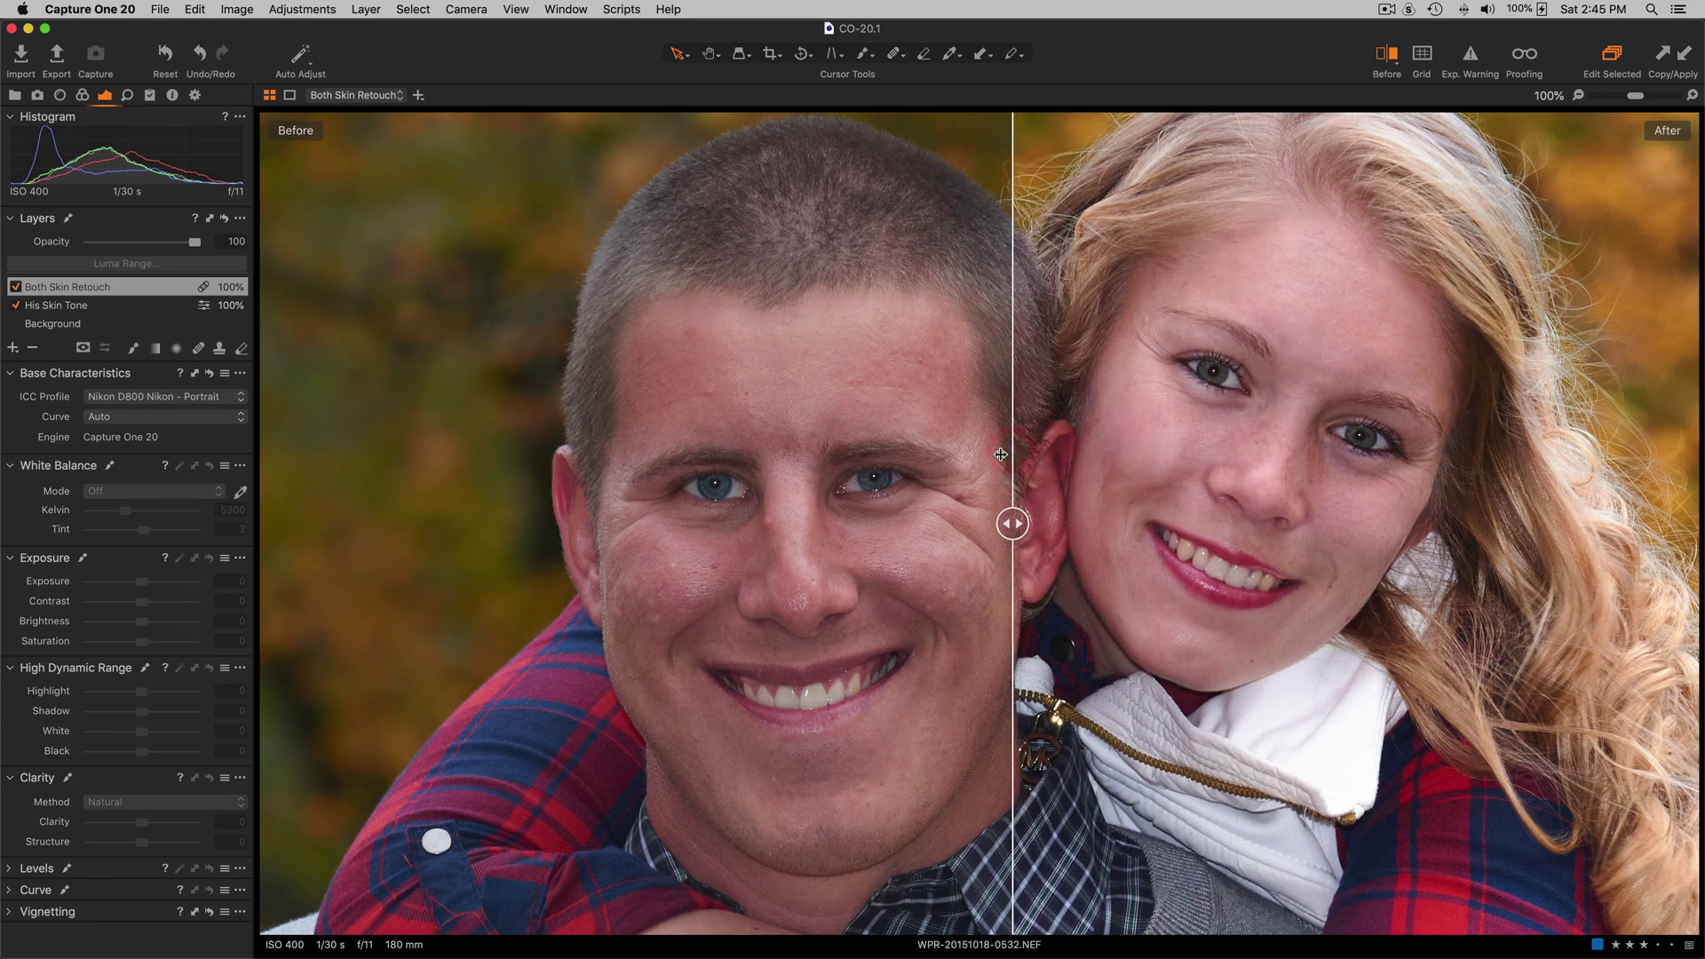
key(y)
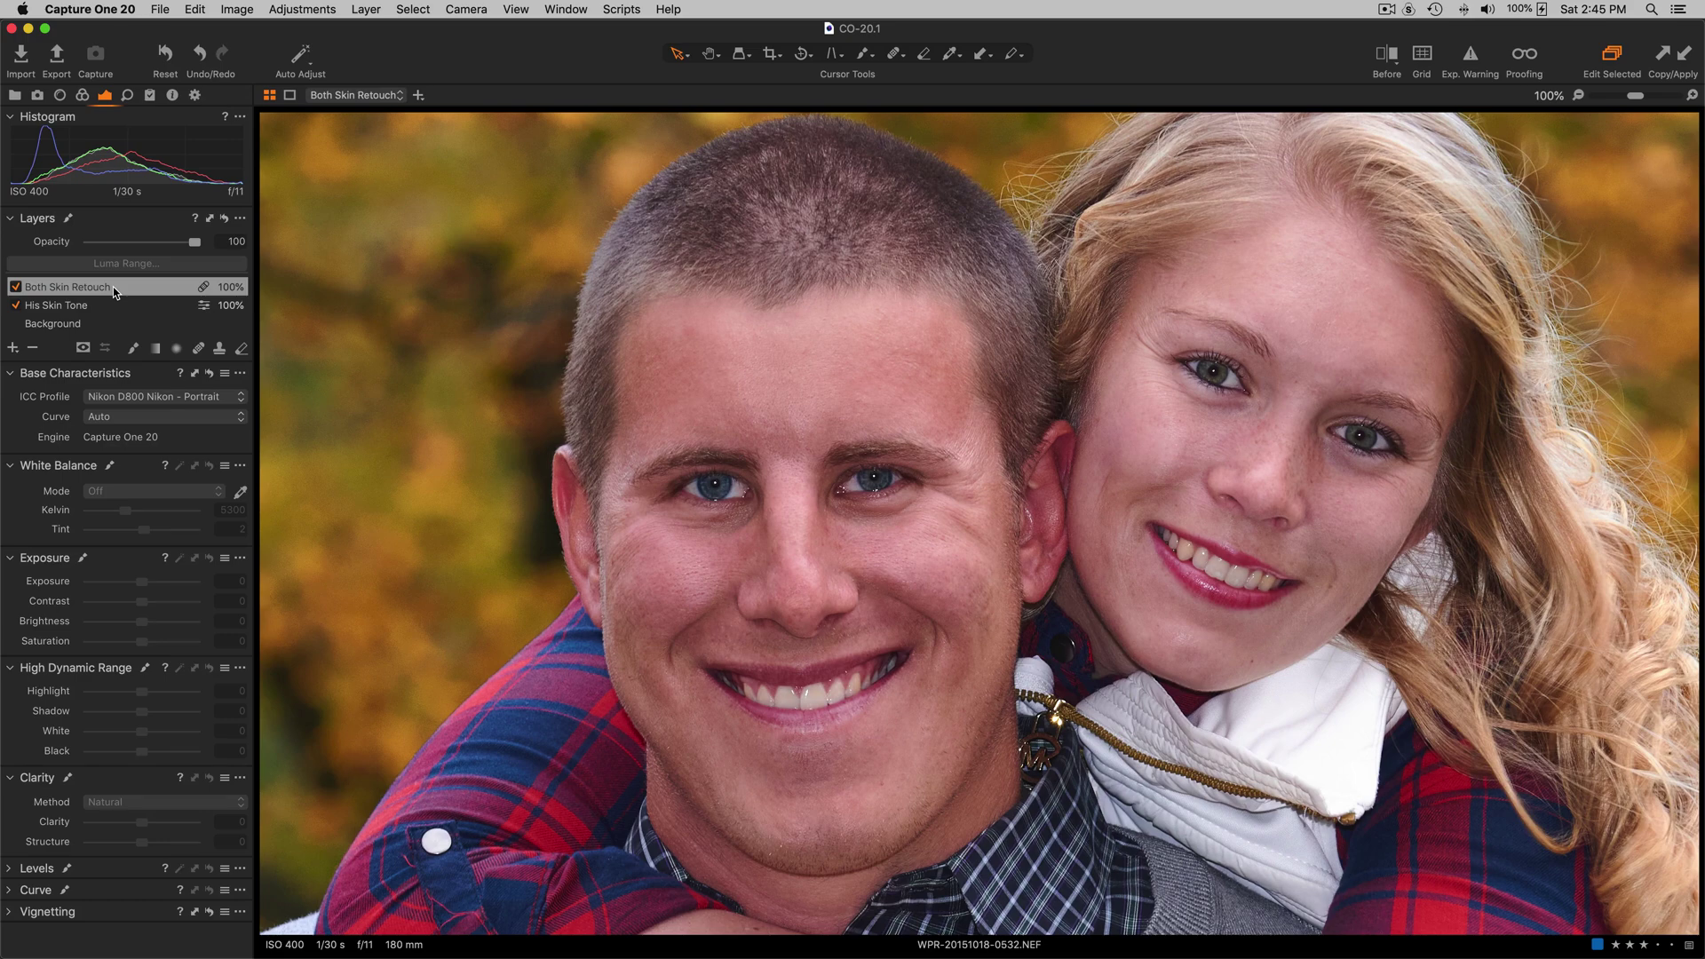
Step: Clone the photo as a new variant and delete its Both Skin Retouch layer, leaving His Skin Tone
key(F3)
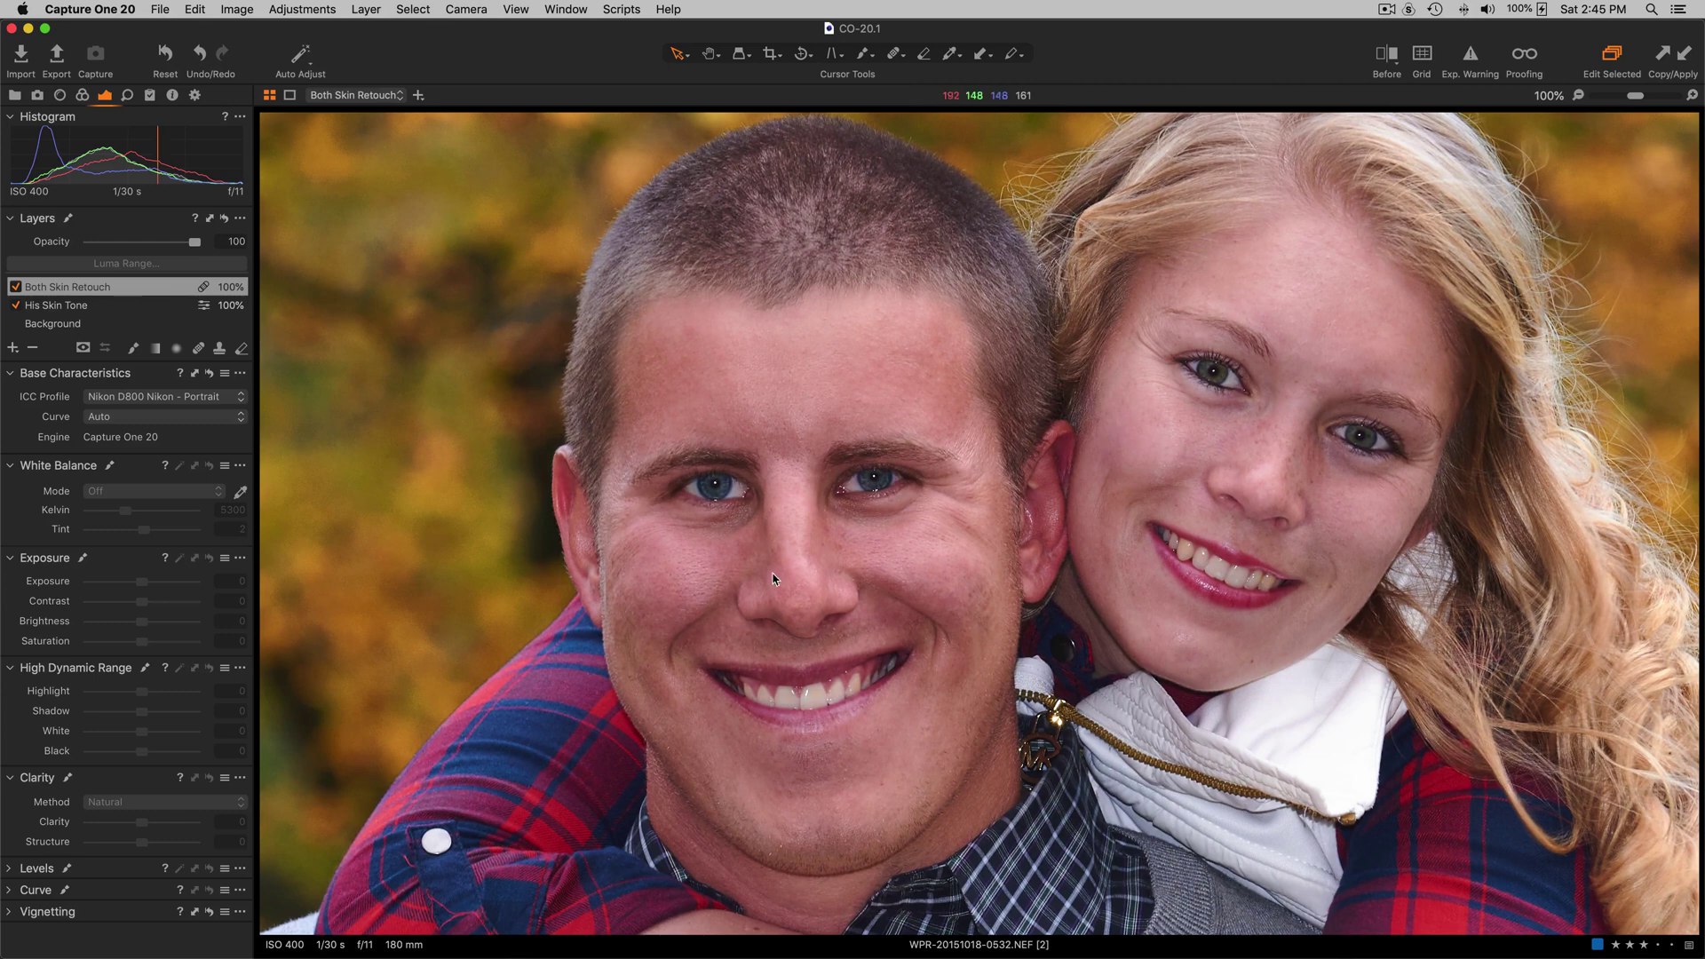
click(32, 351)
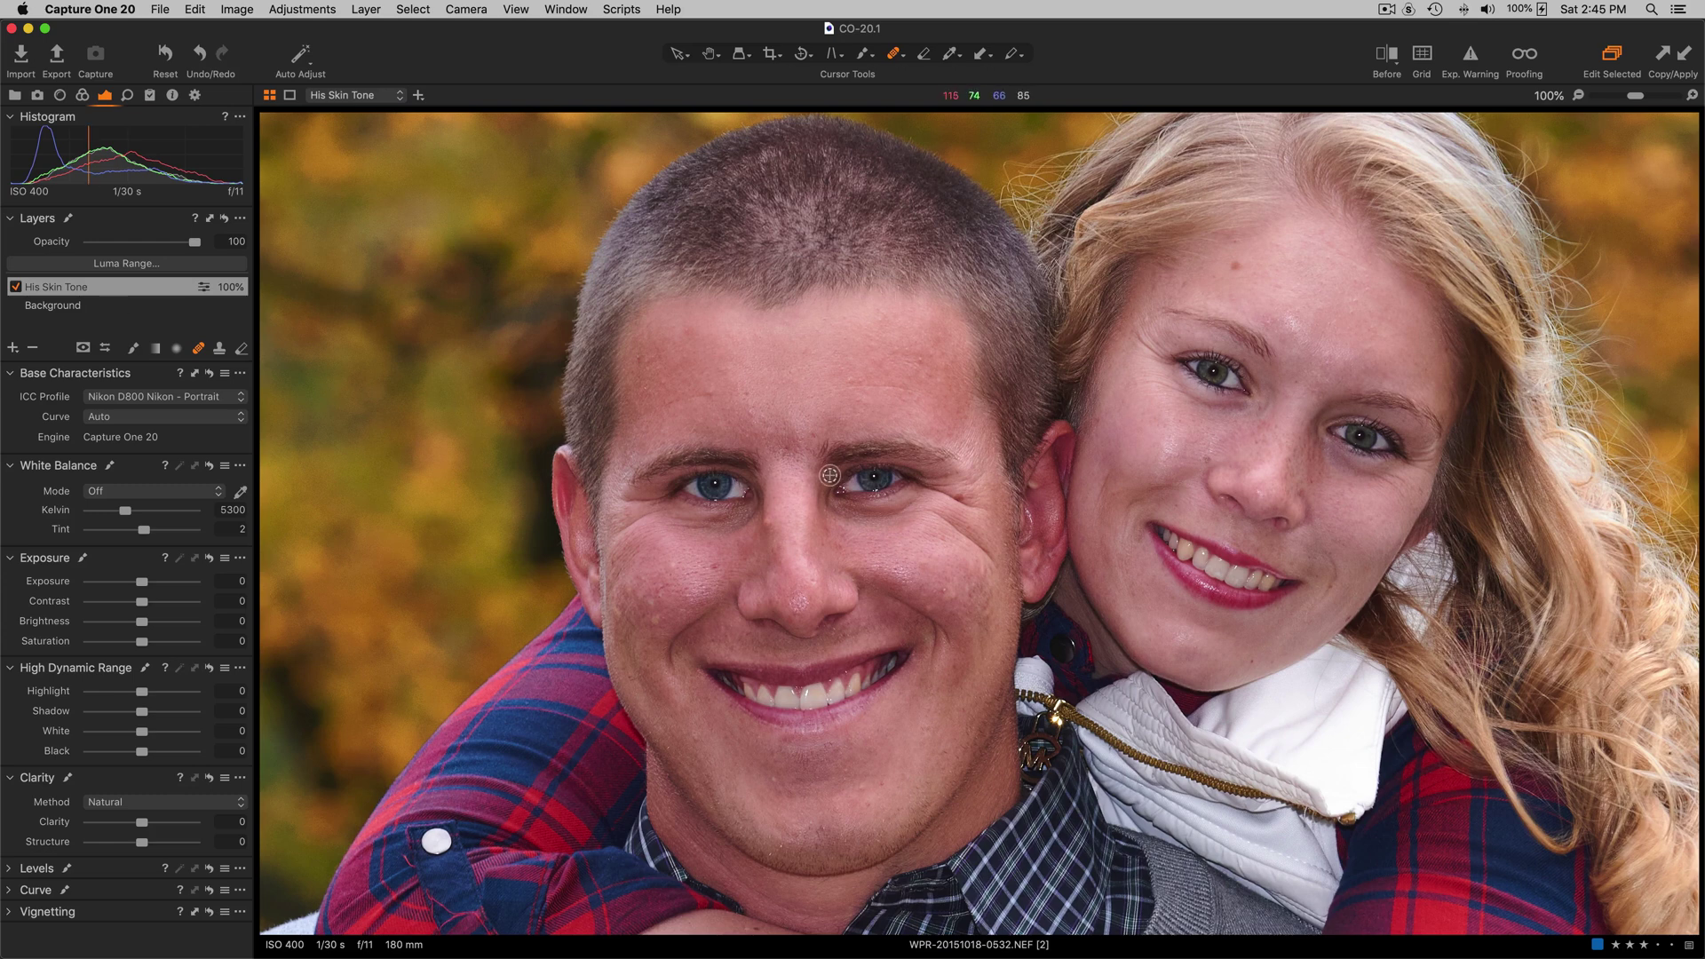
right_click(821, 409)
Step: Heal a blemish on the man's cheek in a new Heal Layer 1, then paint over the opposite crease
click(713, 562)
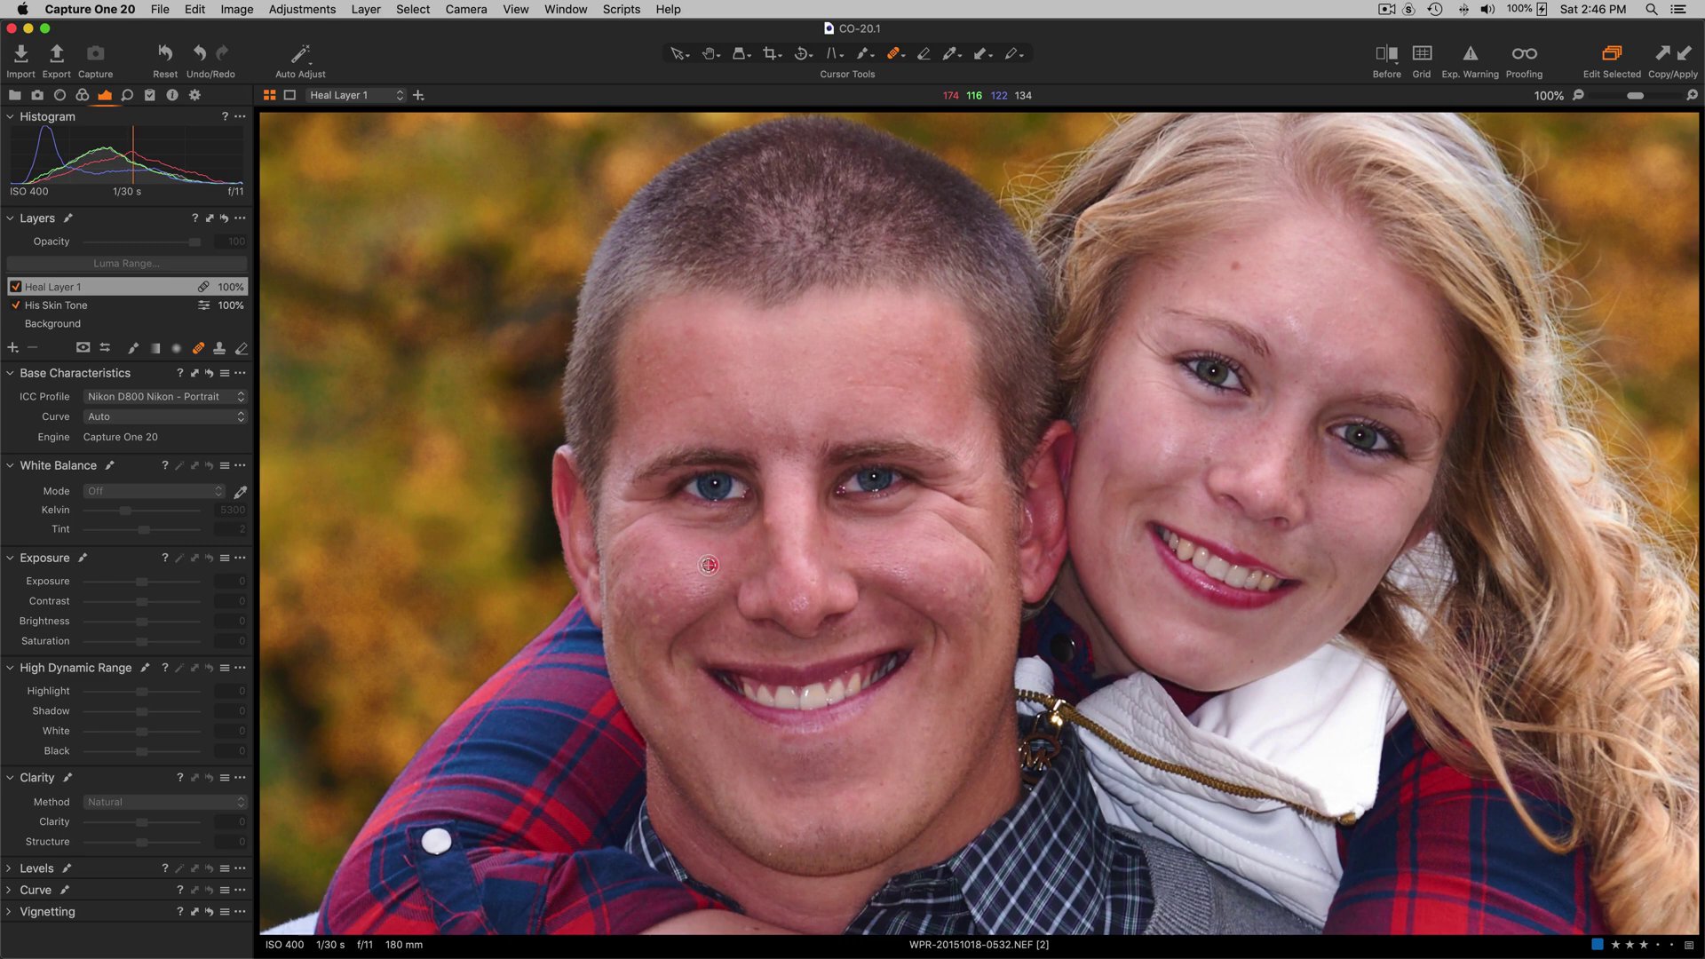
click(711, 562)
scroll(767, 404, up, 2)
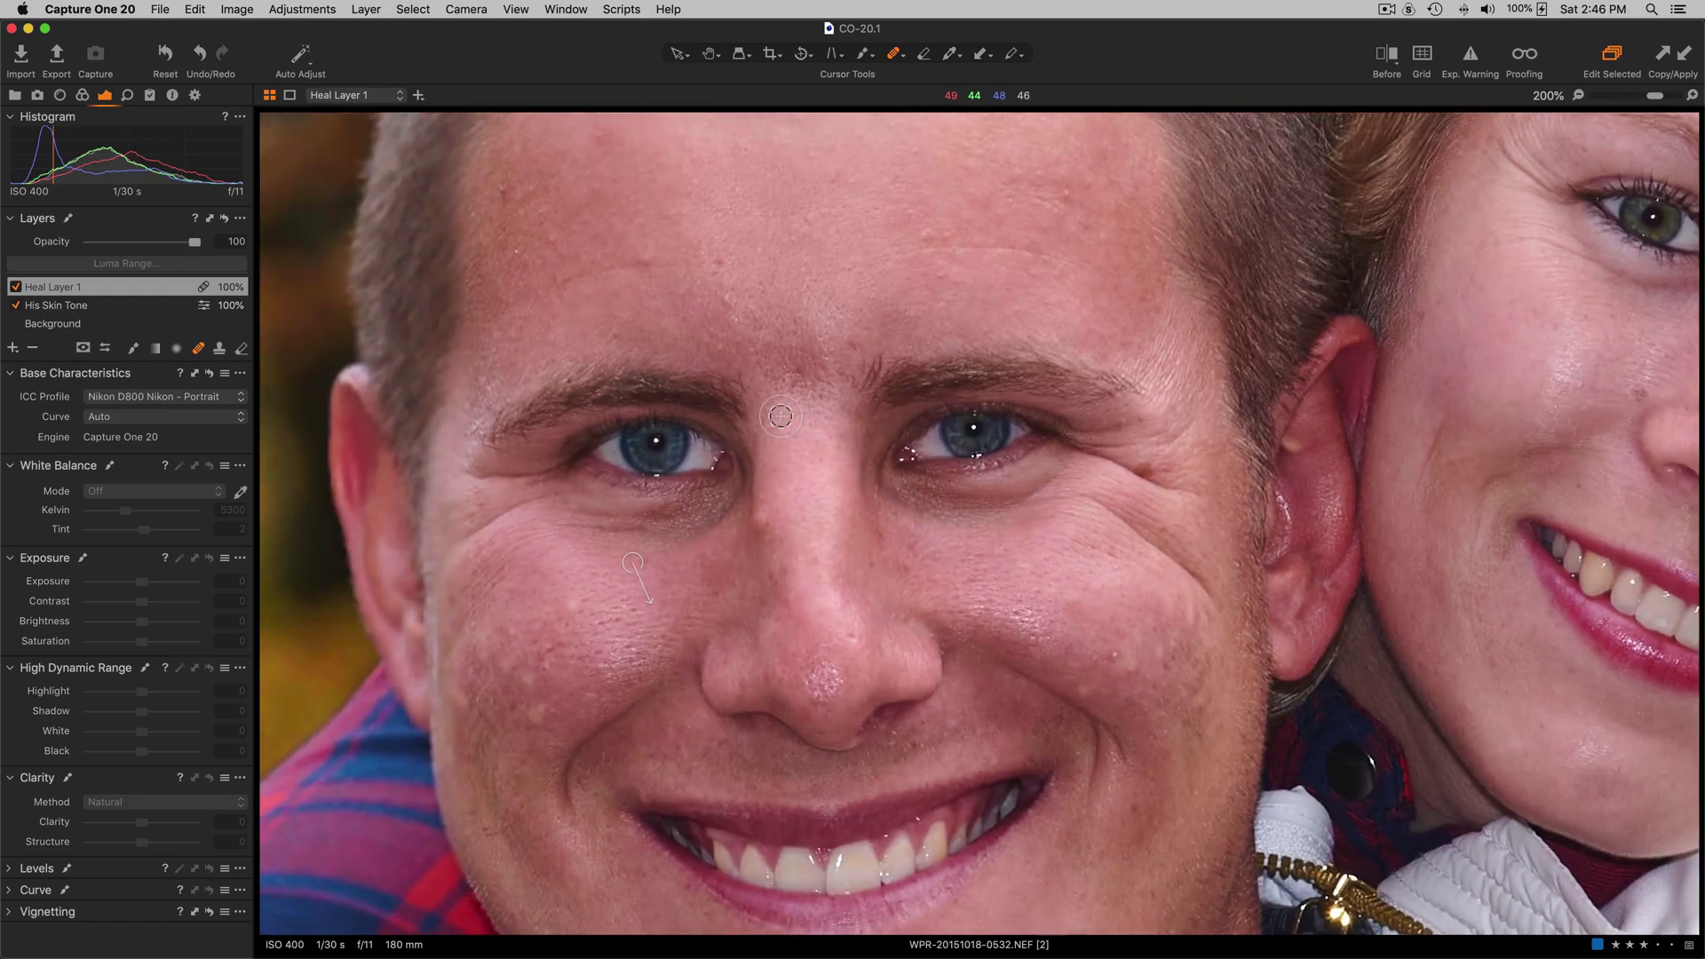
scroll(781, 415, left, 2)
drag(690, 603, 696, 600)
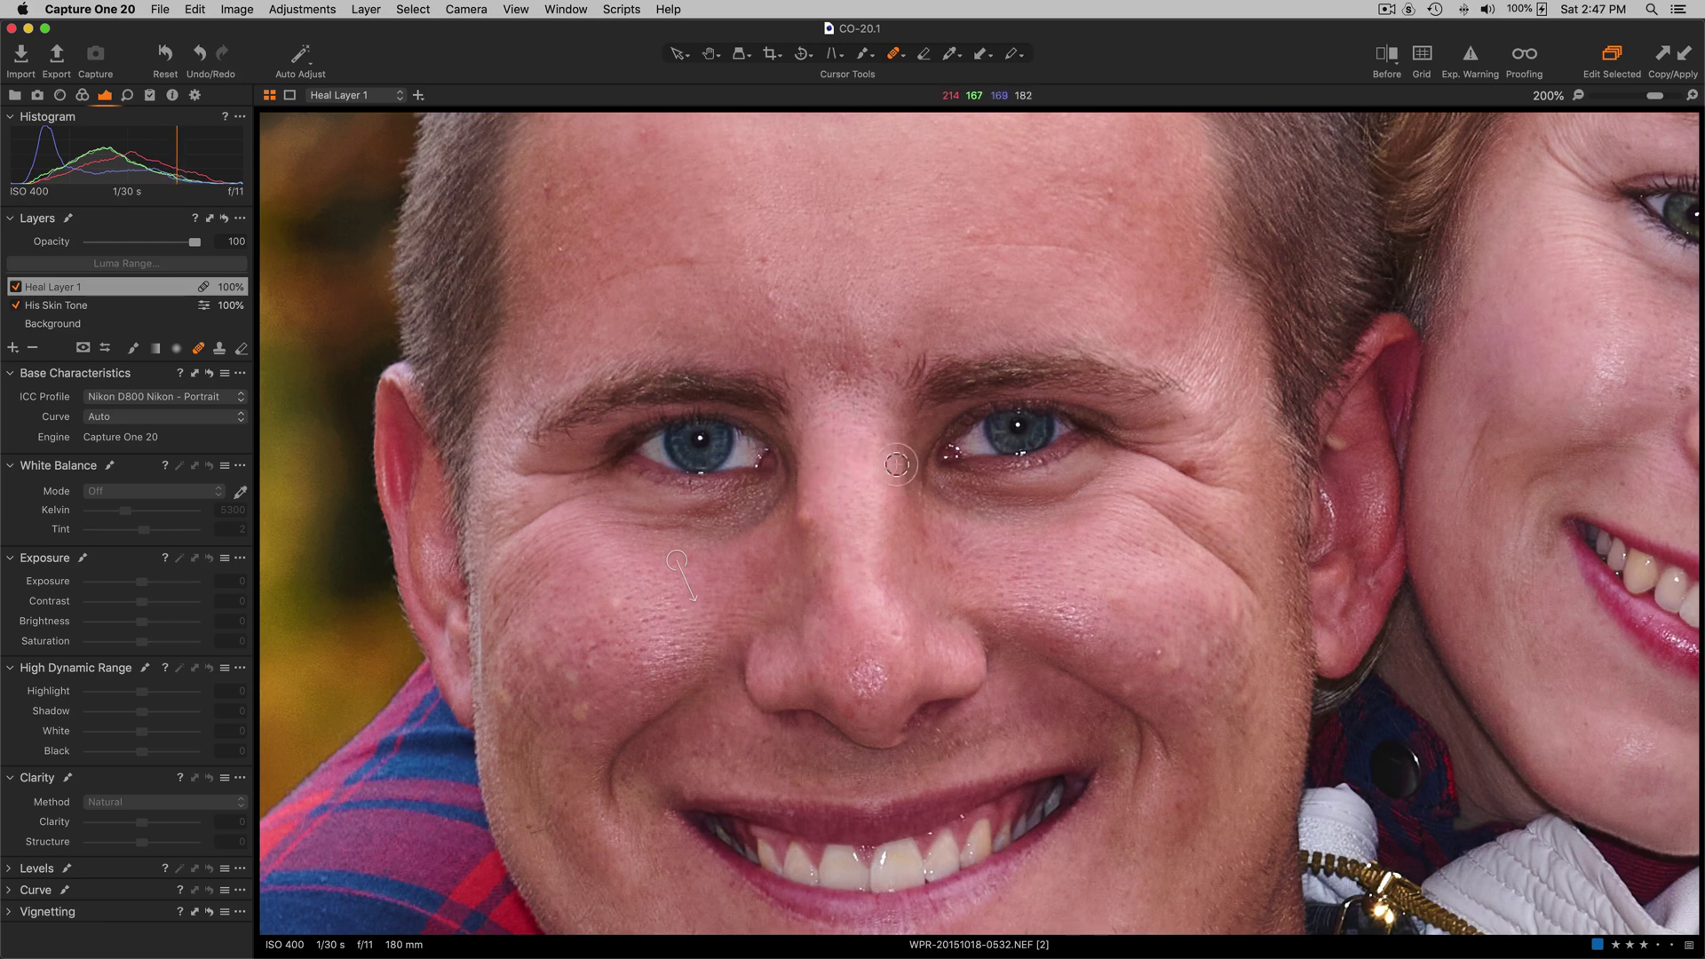
mouse_move(1184, 533)
mouse_down()
mouse_move(1133, 496)
mouse_move(1269, 611)
mouse_up()
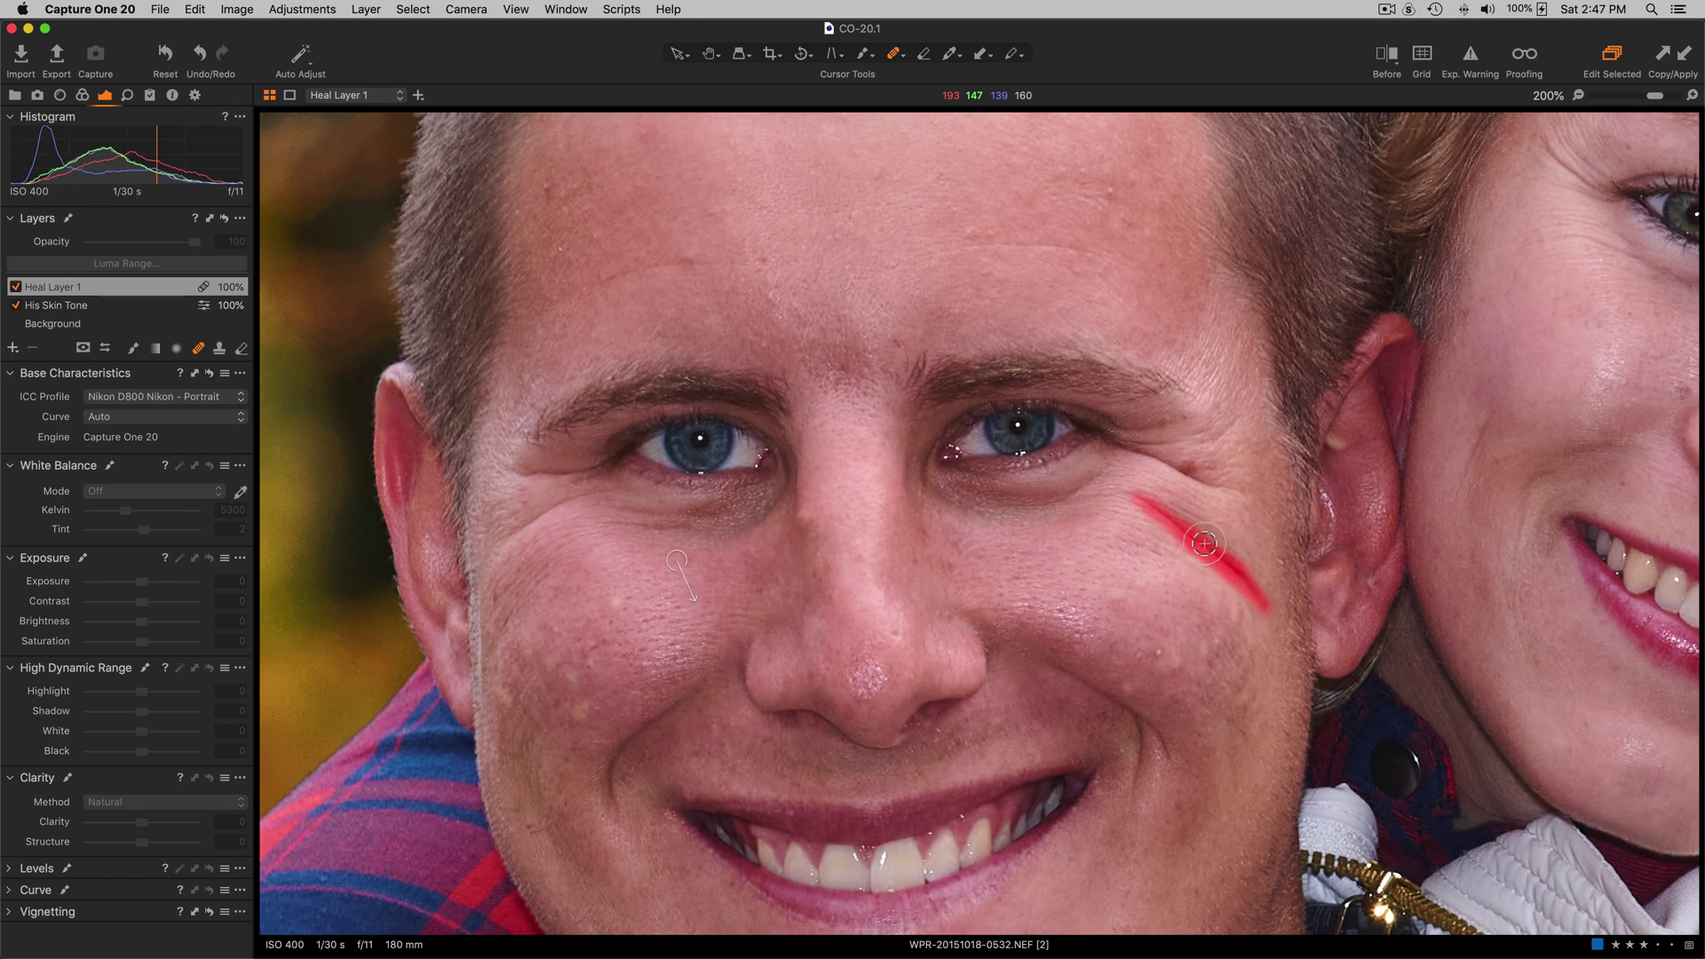
Step: Heal the crow's-feet wrinkles at the image-right eye corner and under the image-left eye
mouse_move(1145, 503)
mouse_down()
mouse_move(1107, 495)
mouse_move(1209, 551)
mouse_move(1165, 510)
mouse_move(1232, 570)
mouse_up()
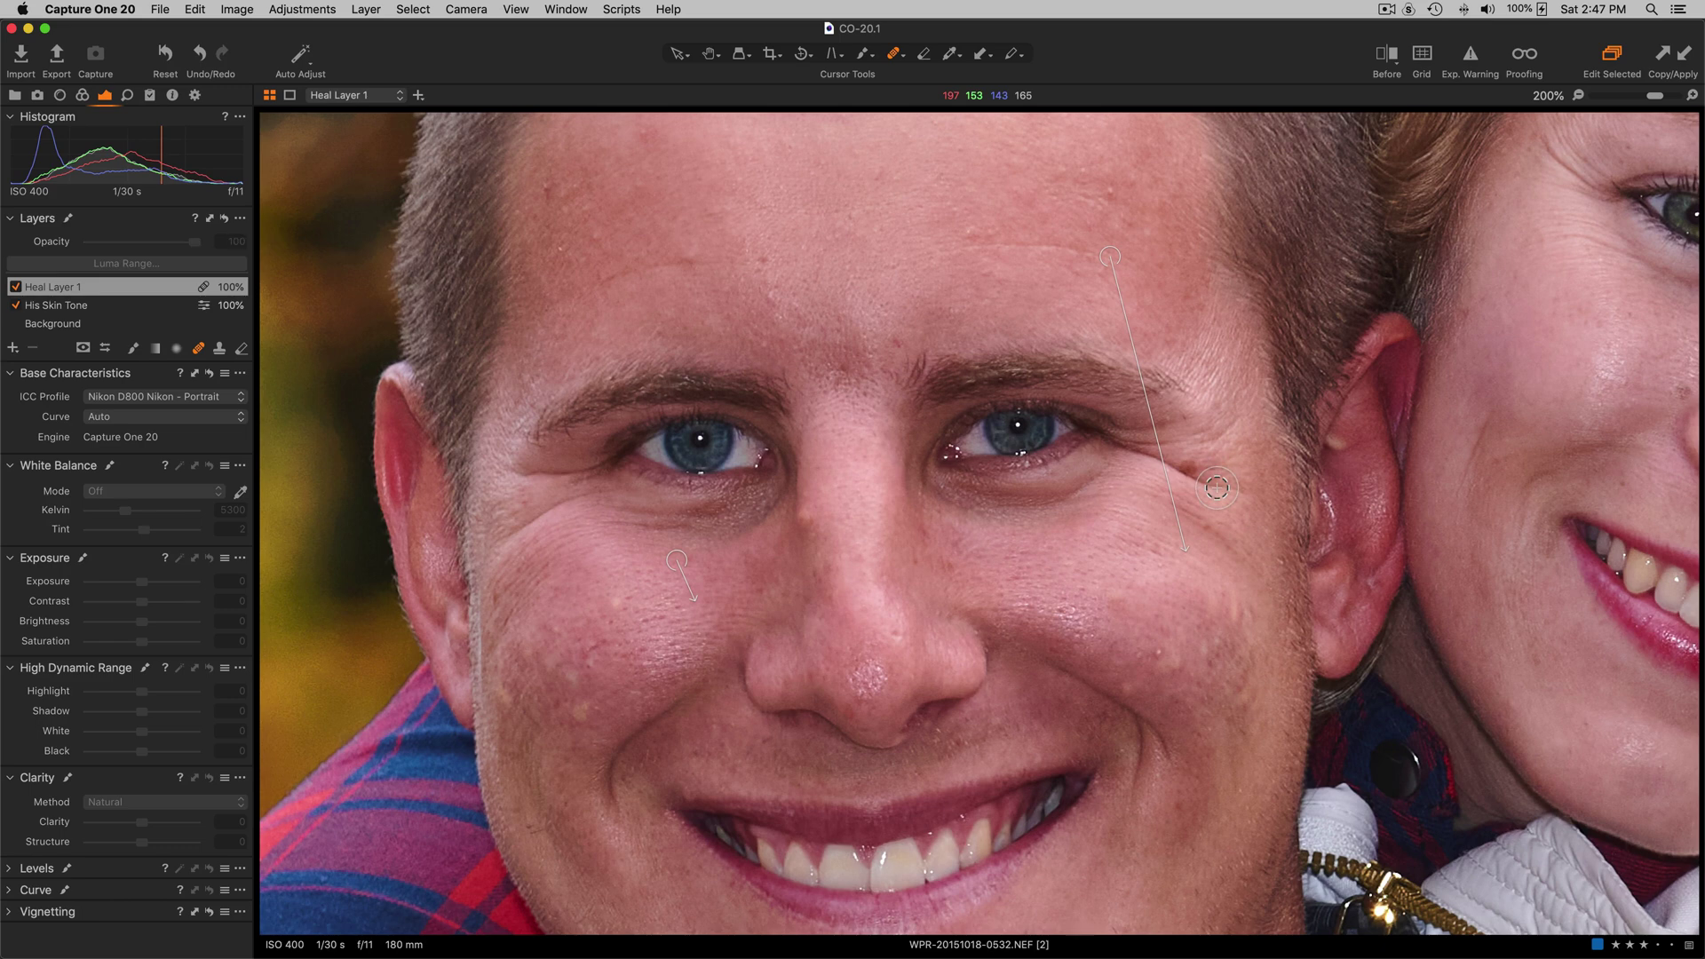
mouse_move(1140, 451)
mouse_down()
mouse_move(1110, 435)
mouse_move(1146, 460)
mouse_up()
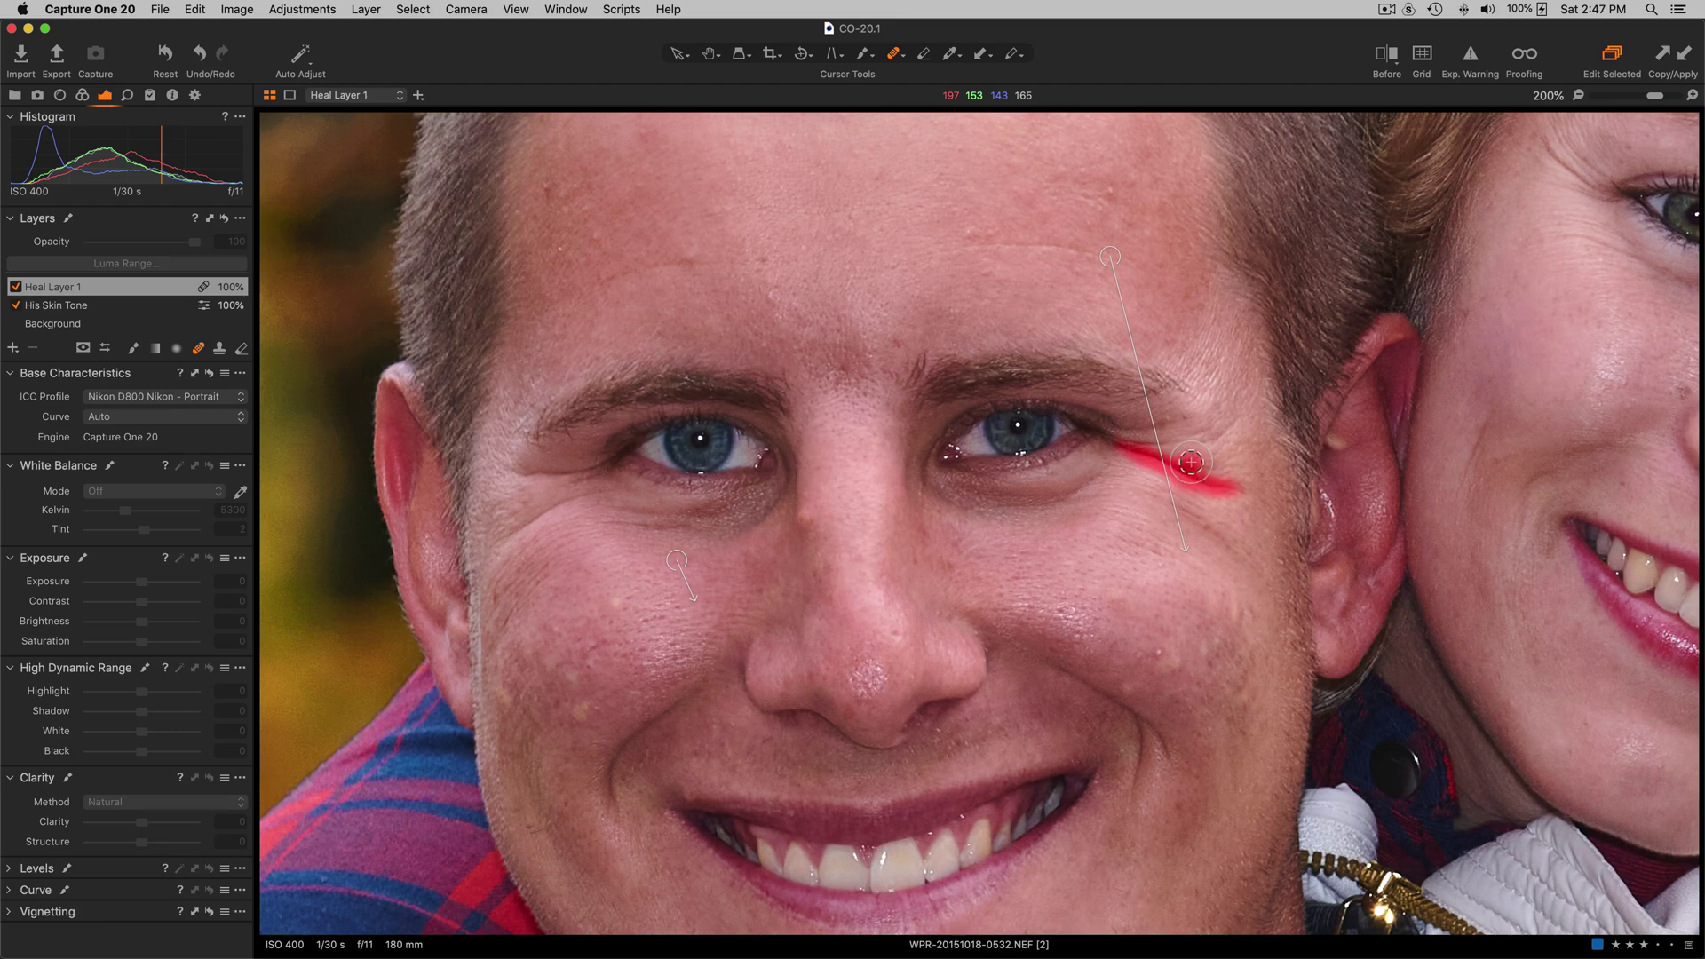
drag(1187, 471, 1194, 473)
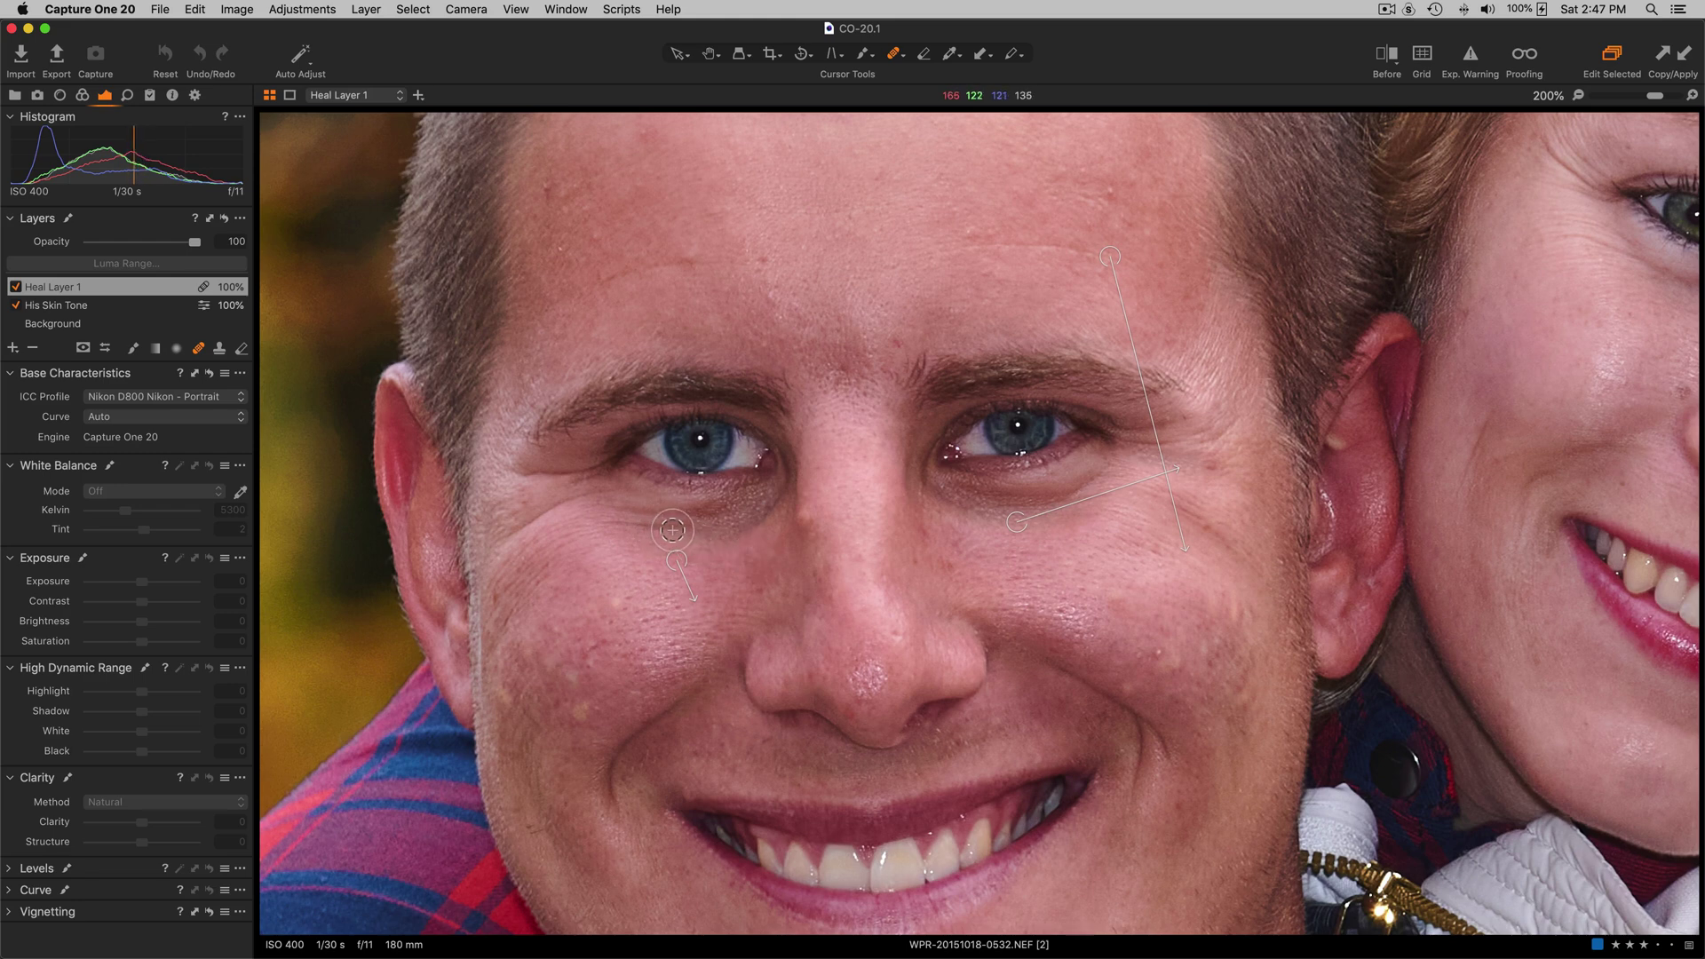
drag(683, 528, 615, 524)
Step: Move the eye-wrinkle heal source to better skin and heal two upper-cheek blemishes
mouse_move(579, 502)
mouse_down()
mouse_move(601, 556)
mouse_move(628, 556)
mouse_up()
mouse_move(523, 531)
mouse_down()
mouse_move(600, 488)
mouse_move(499, 543)
mouse_move(573, 494)
mouse_up()
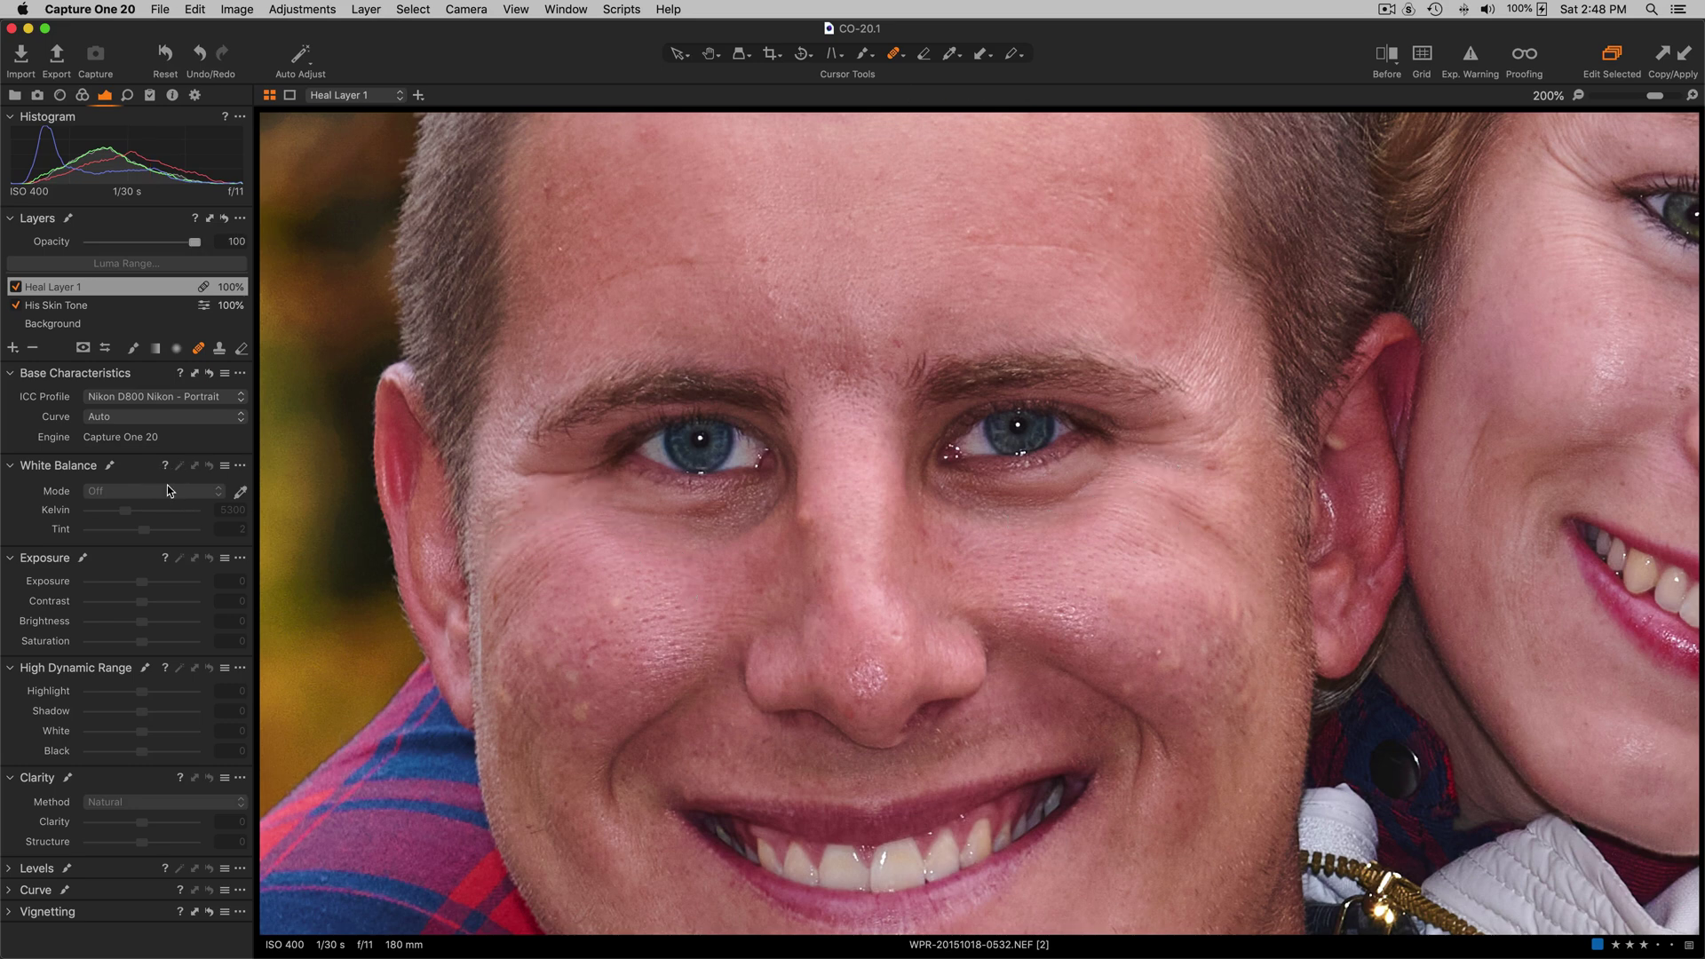
drag(616, 603, 613, 602)
Step: Heal three lower-cheek blemishes and make the Heal brush slightly larger
drag(577, 717, 585, 710)
drag(571, 671, 578, 682)
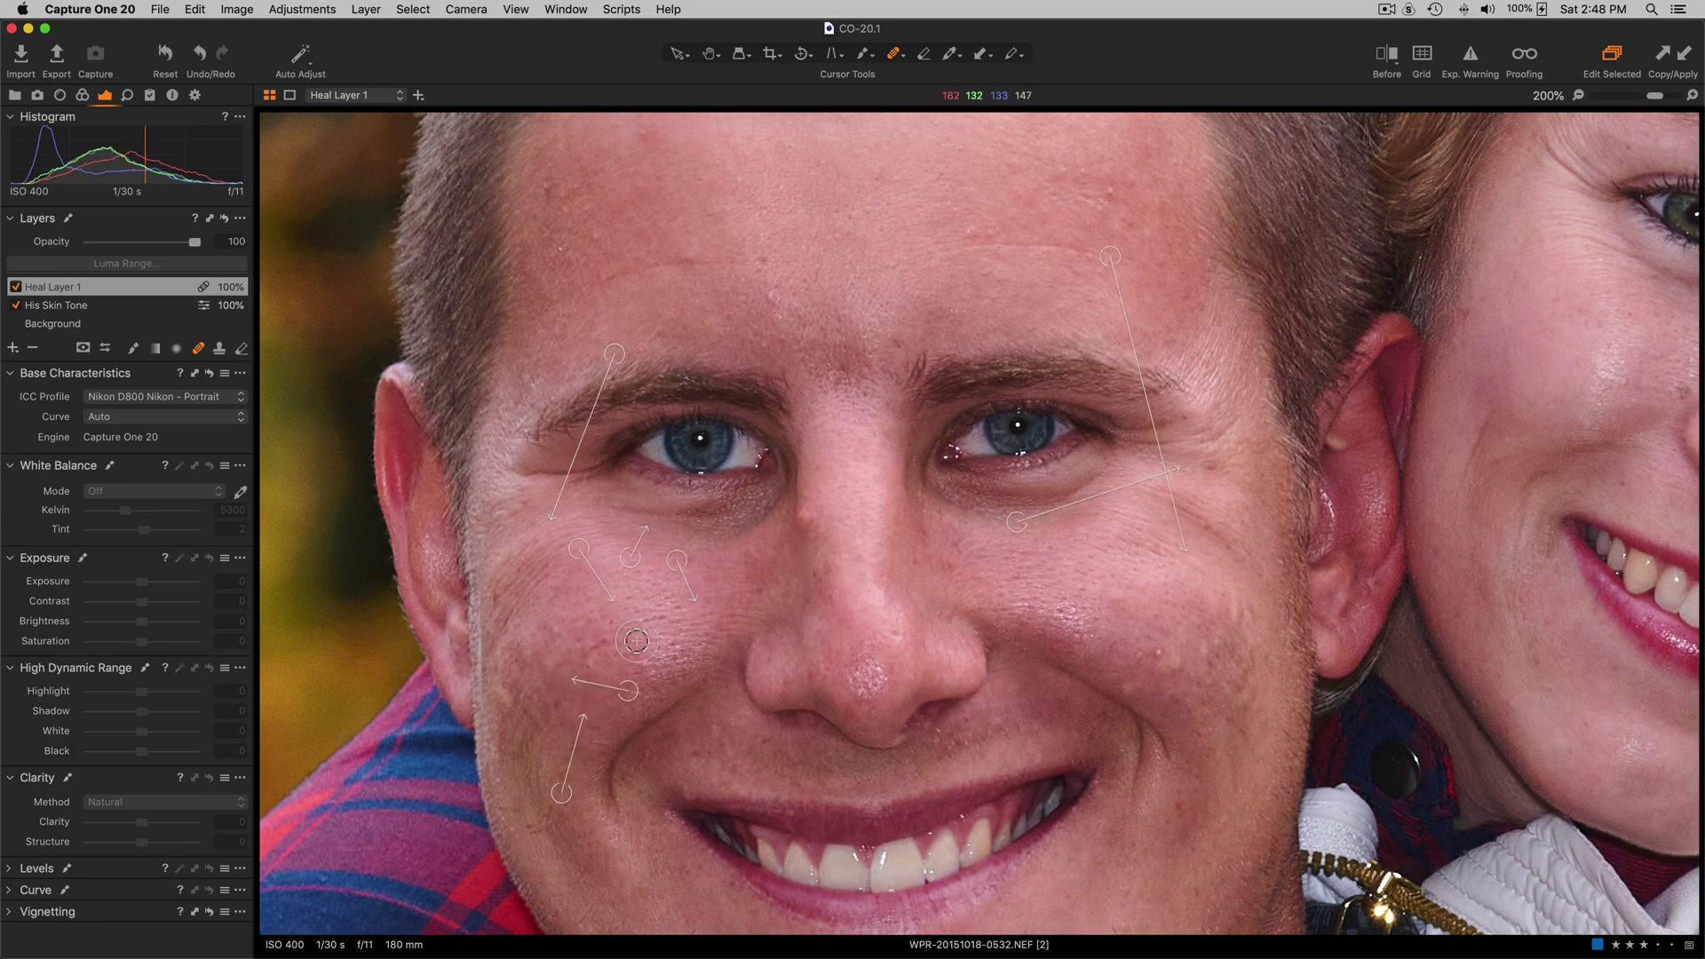
mouse_move(587, 645)
mouse_down()
mouse_move(604, 637)
mouse_move(589, 670)
mouse_move(584, 648)
mouse_up()
right_click(851, 488)
mouse_move(852, 488)
mouse_down()
mouse_move(807, 484)
mouse_move(807, 543)
mouse_move(807, 484)
mouse_move(806, 542)
mouse_move(806, 492)
mouse_move(806, 533)
mouse_move(806, 508)
mouse_up()
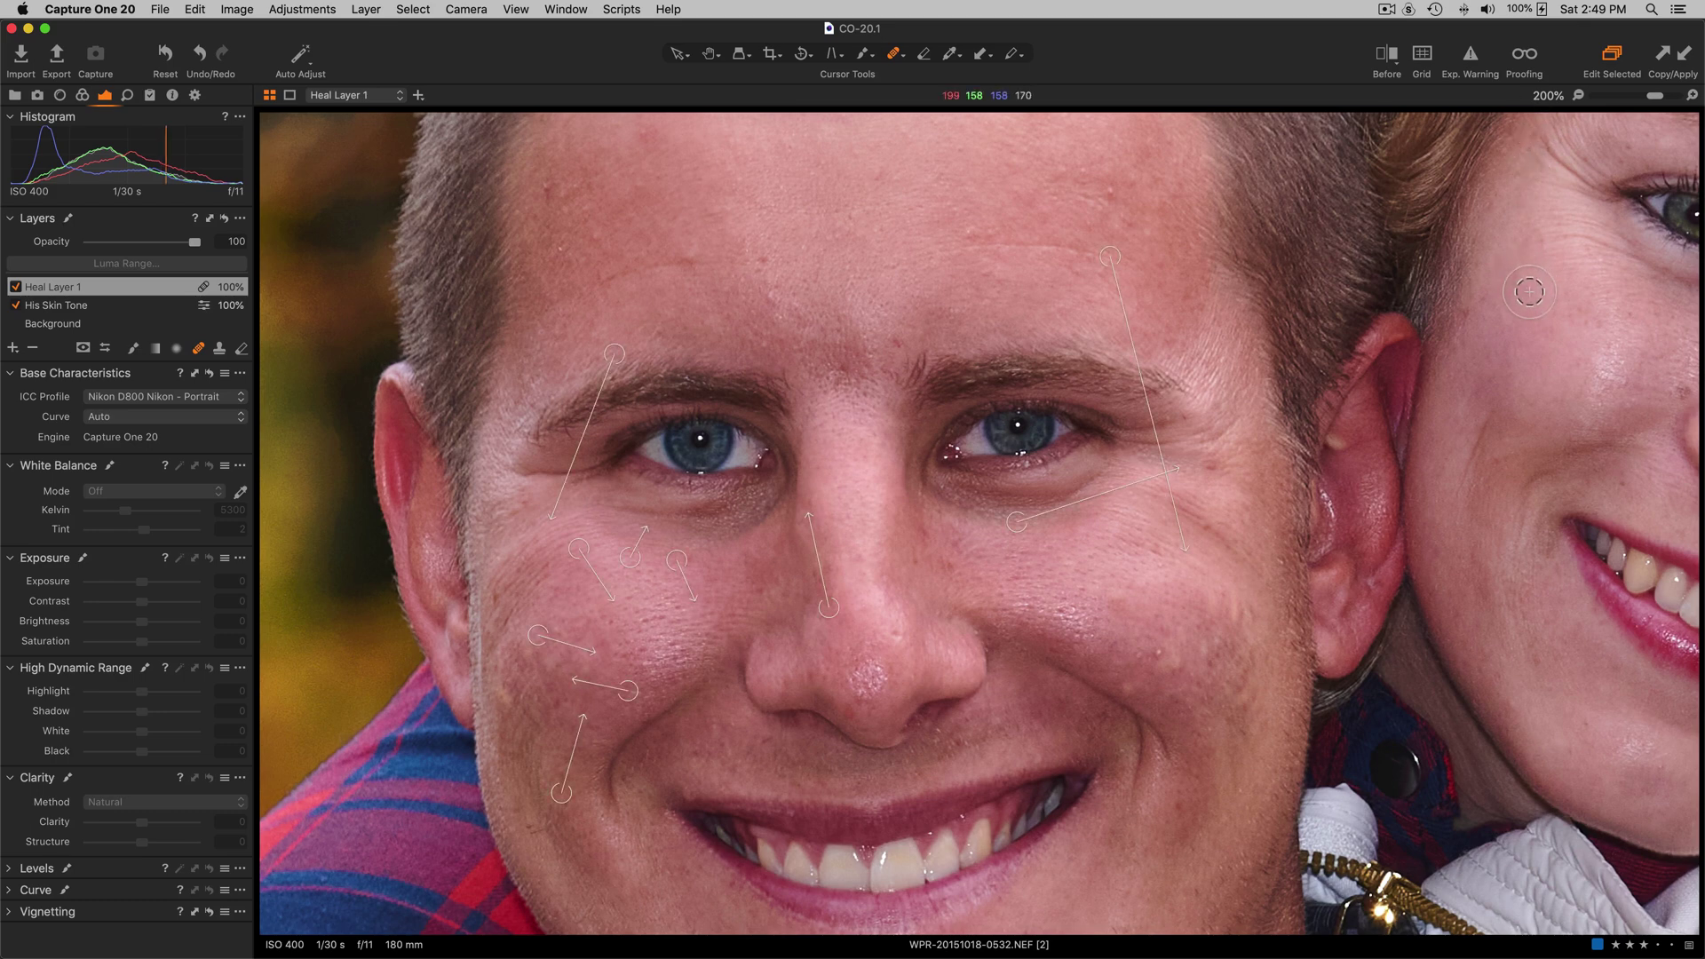
Step: Set the Heal brush size to 14 and heal the lines on both sides of the forehead
right_click(696, 272)
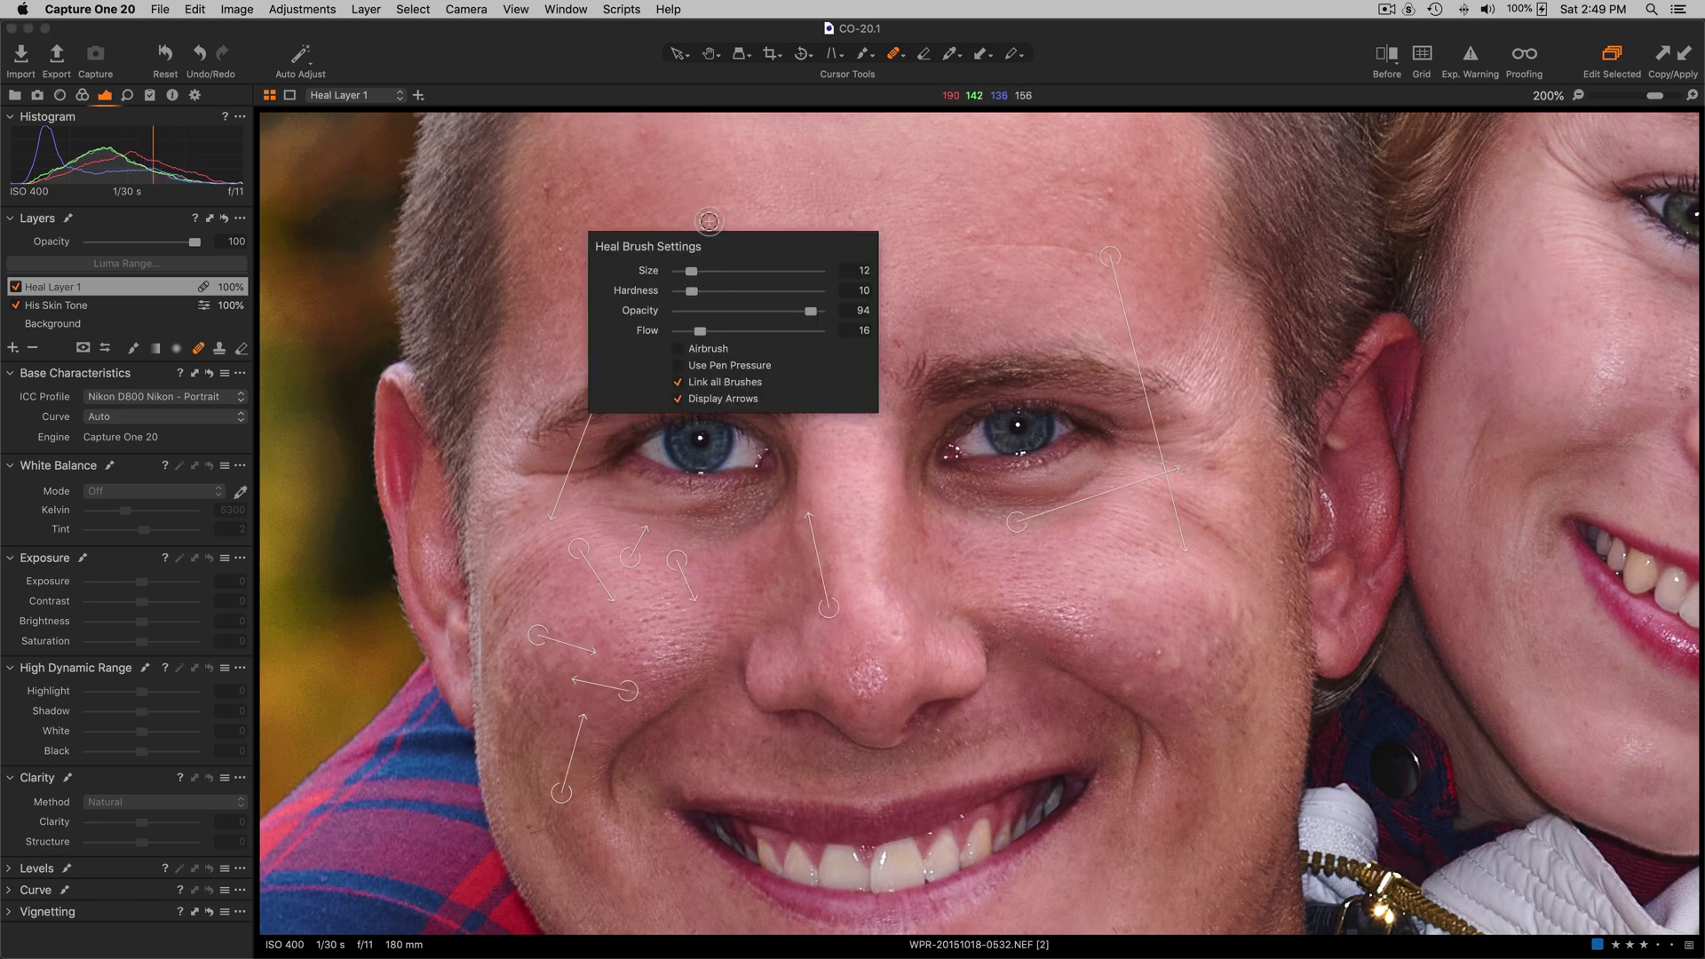
key(Escape)
right_click(692, 271)
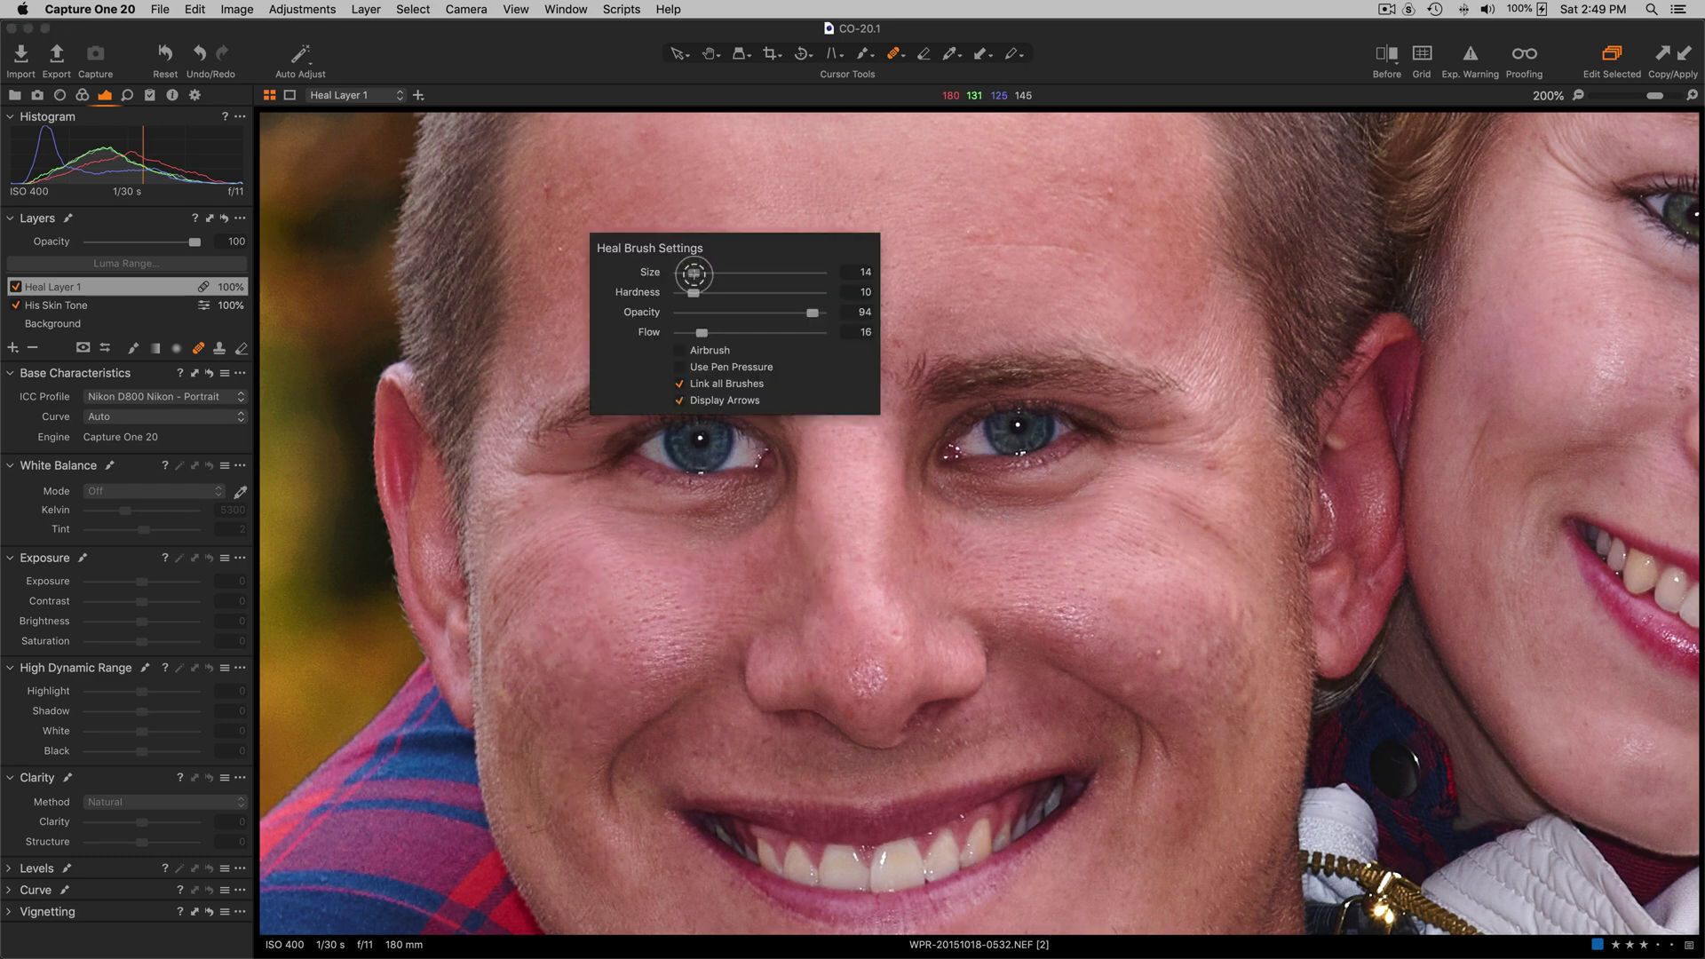
key(Escape)
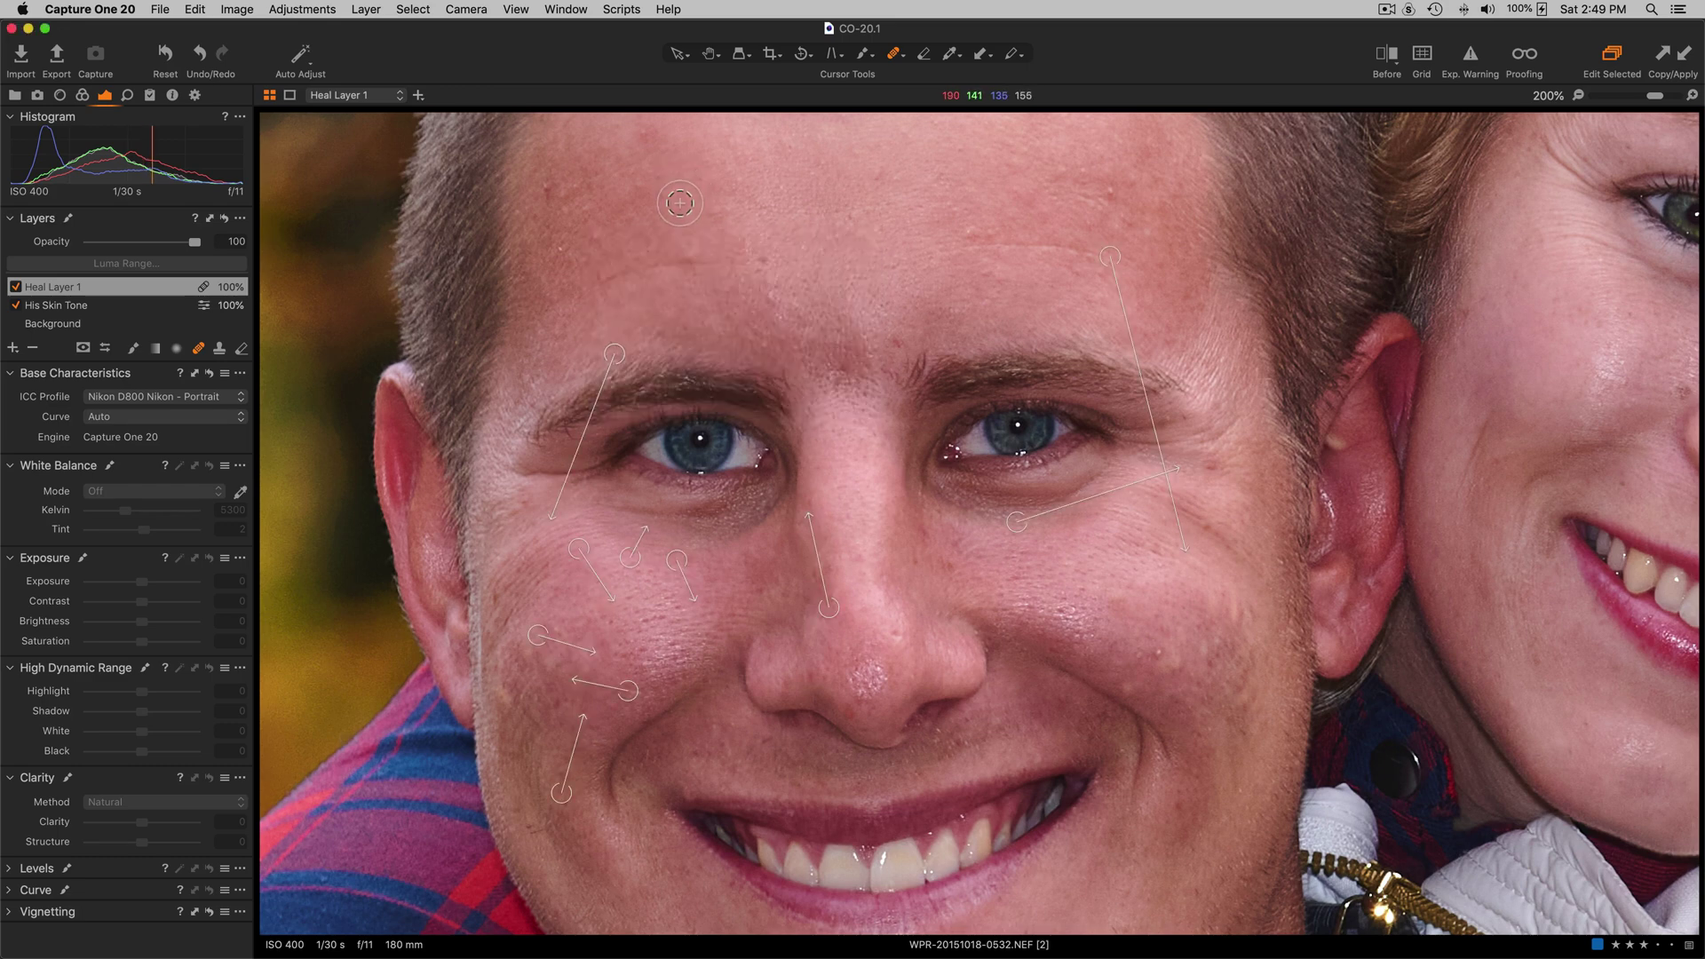
mouse_move(677, 263)
mouse_down()
mouse_move(603, 282)
mouse_move(721, 263)
mouse_move(634, 270)
mouse_move(691, 257)
mouse_up()
mouse_move(1046, 251)
mouse_down()
mouse_move(956, 251)
mouse_move(1091, 255)
mouse_move(947, 254)
mouse_move(1079, 249)
mouse_move(957, 233)
mouse_move(995, 233)
mouse_move(958, 233)
mouse_move(1004, 224)
mouse_up()
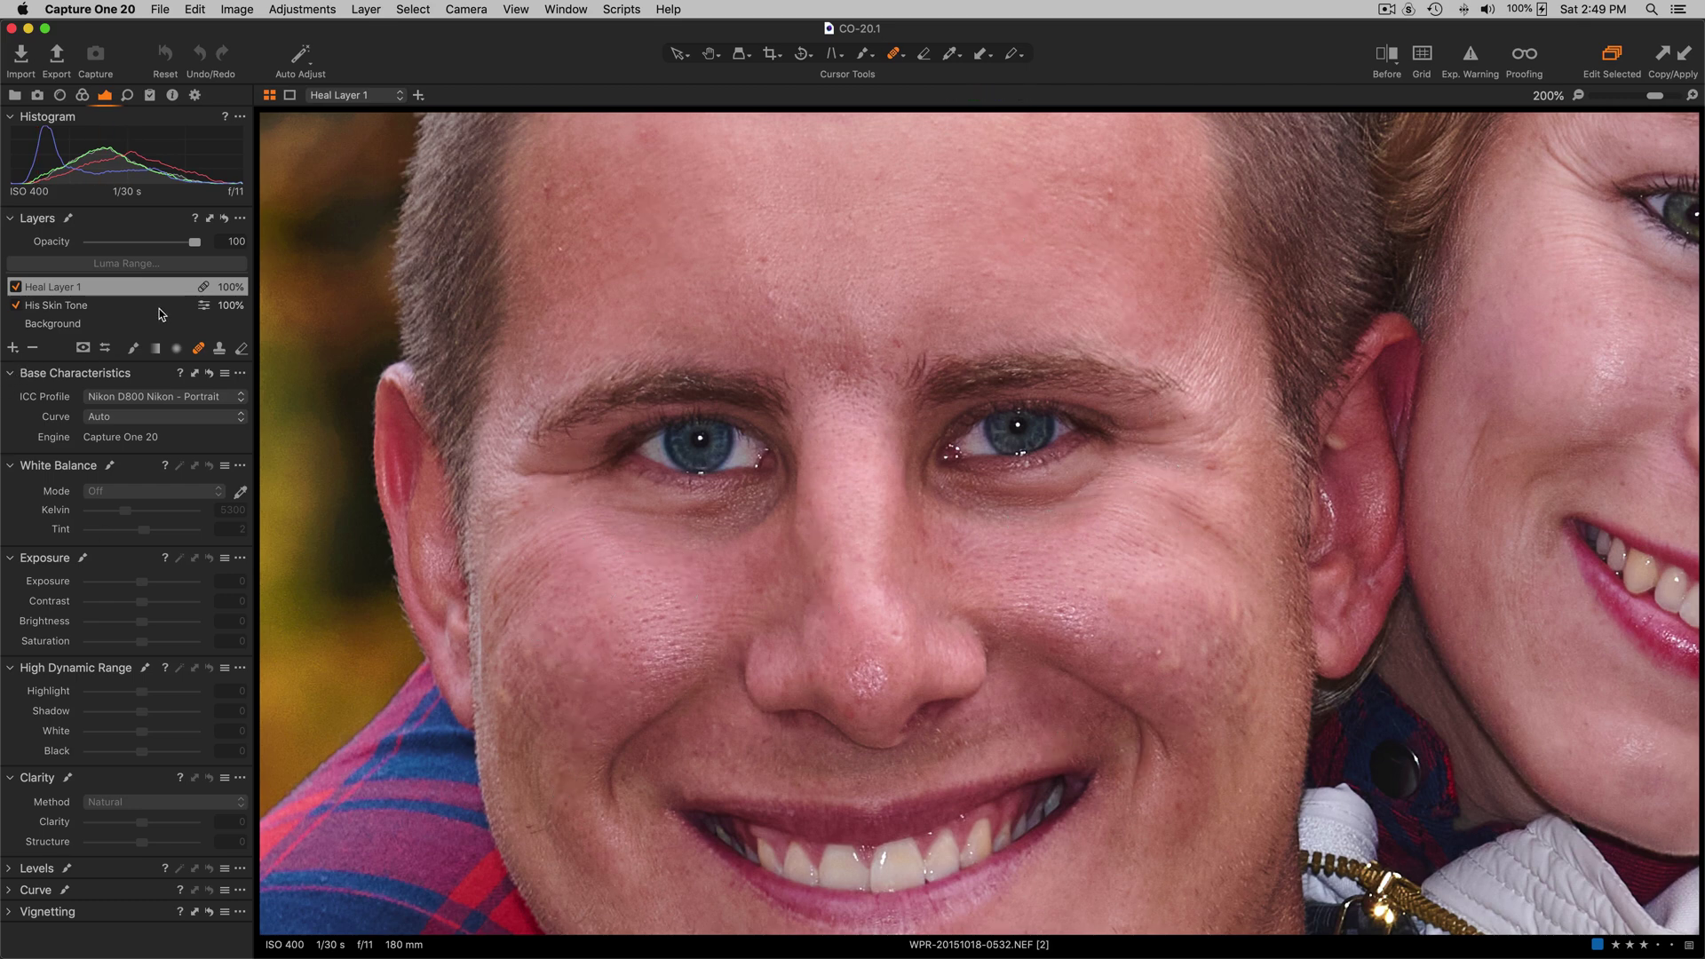
Step: Switch away from and back to the Heal brush, then show and hide the heal layer mask
key(v)
key(q)
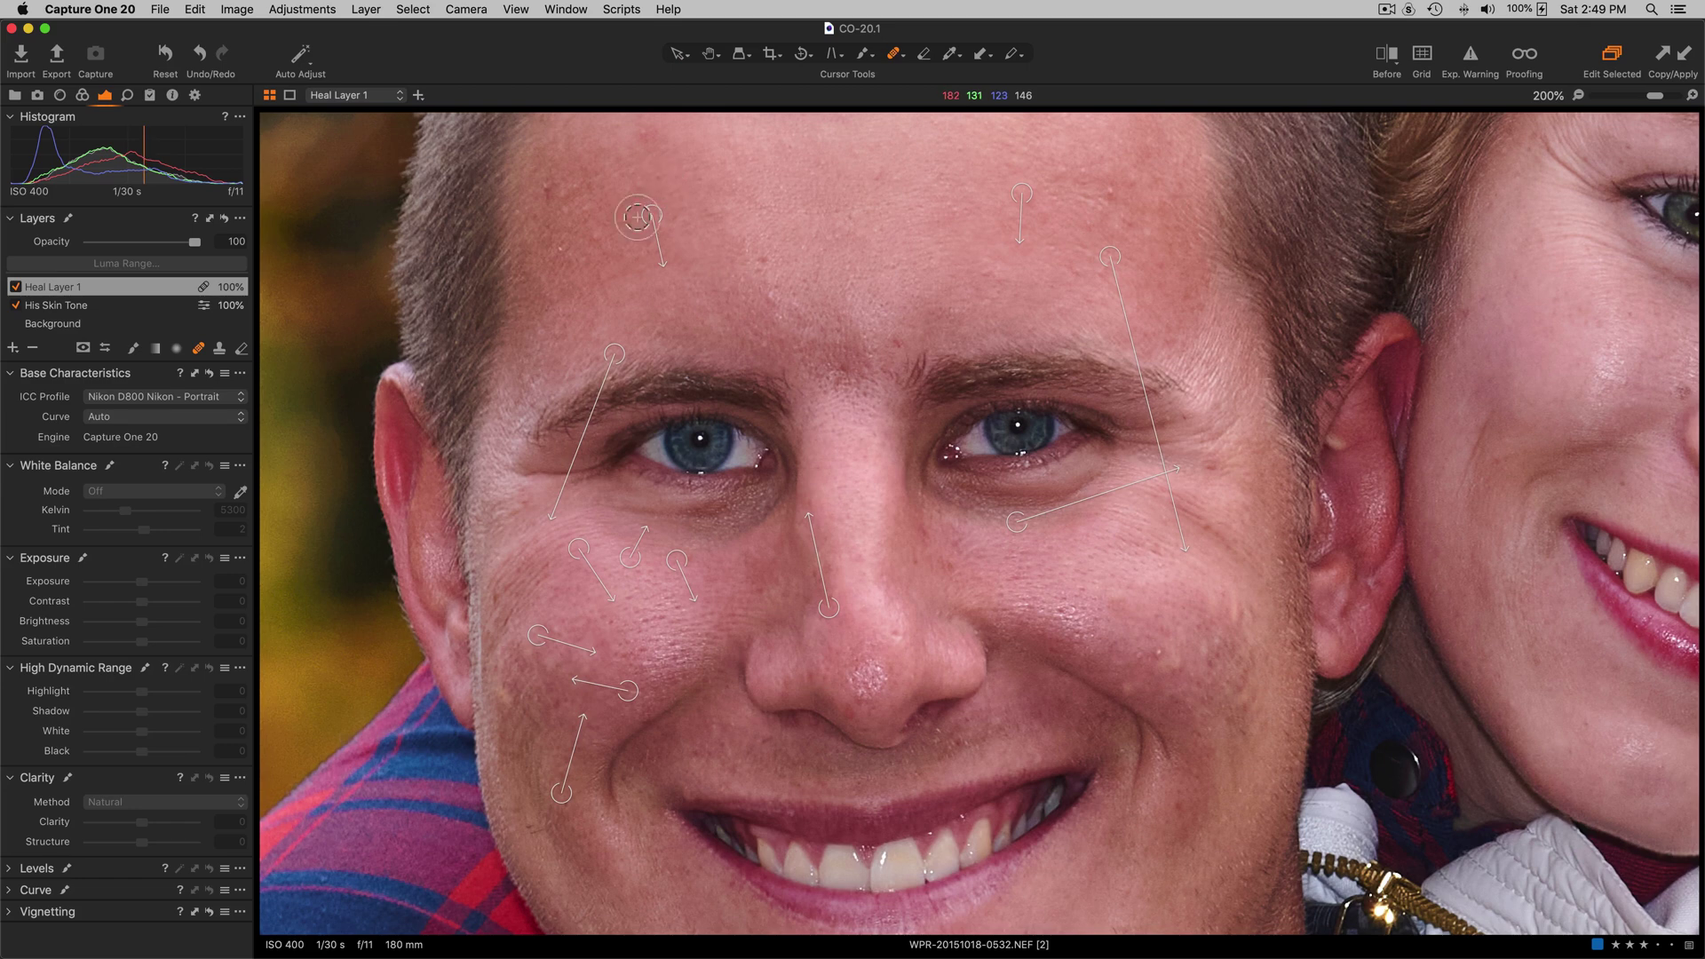
right_click(857, 245)
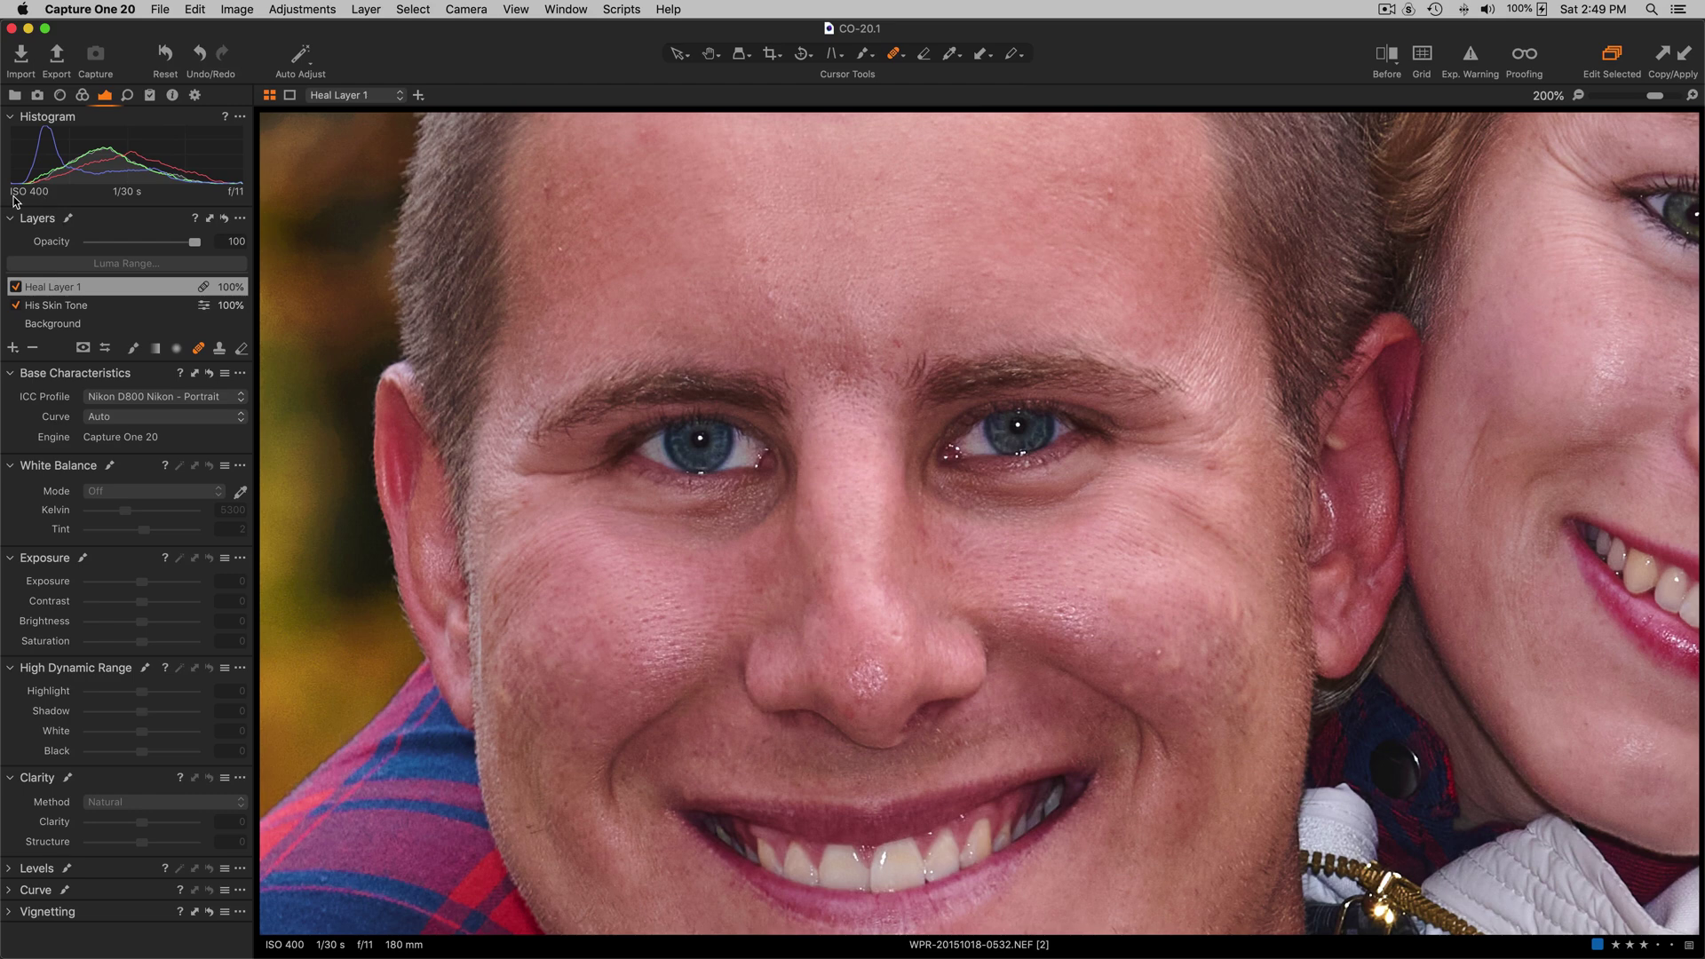
key(m)
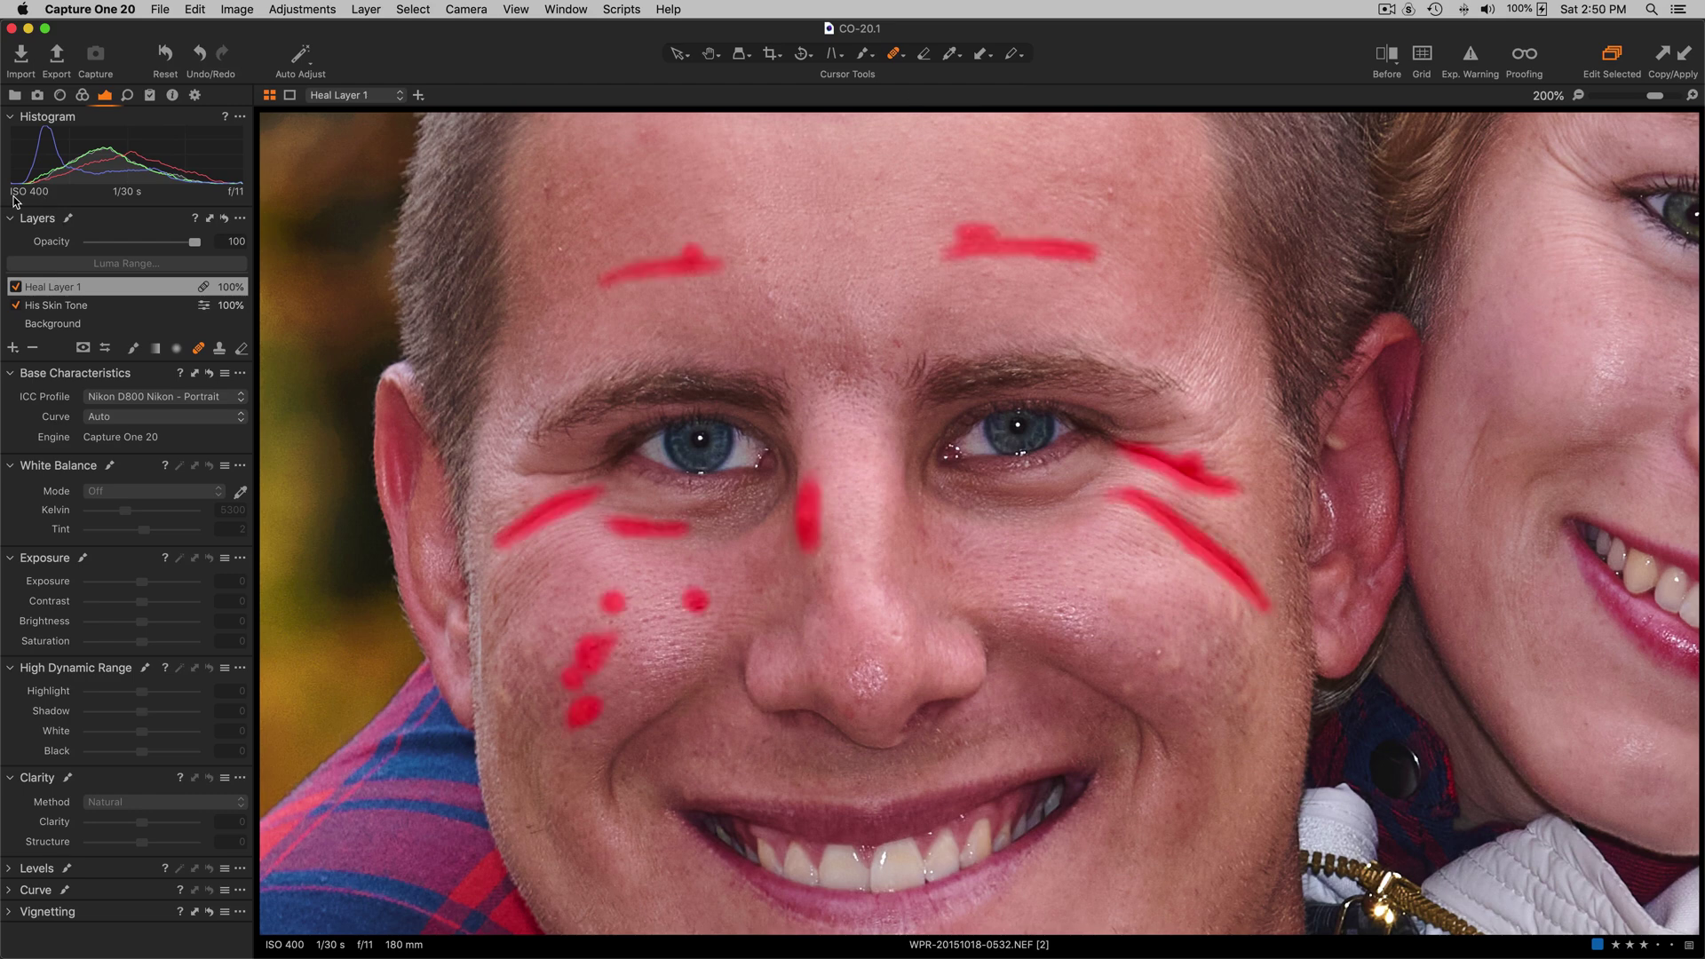
key(m)
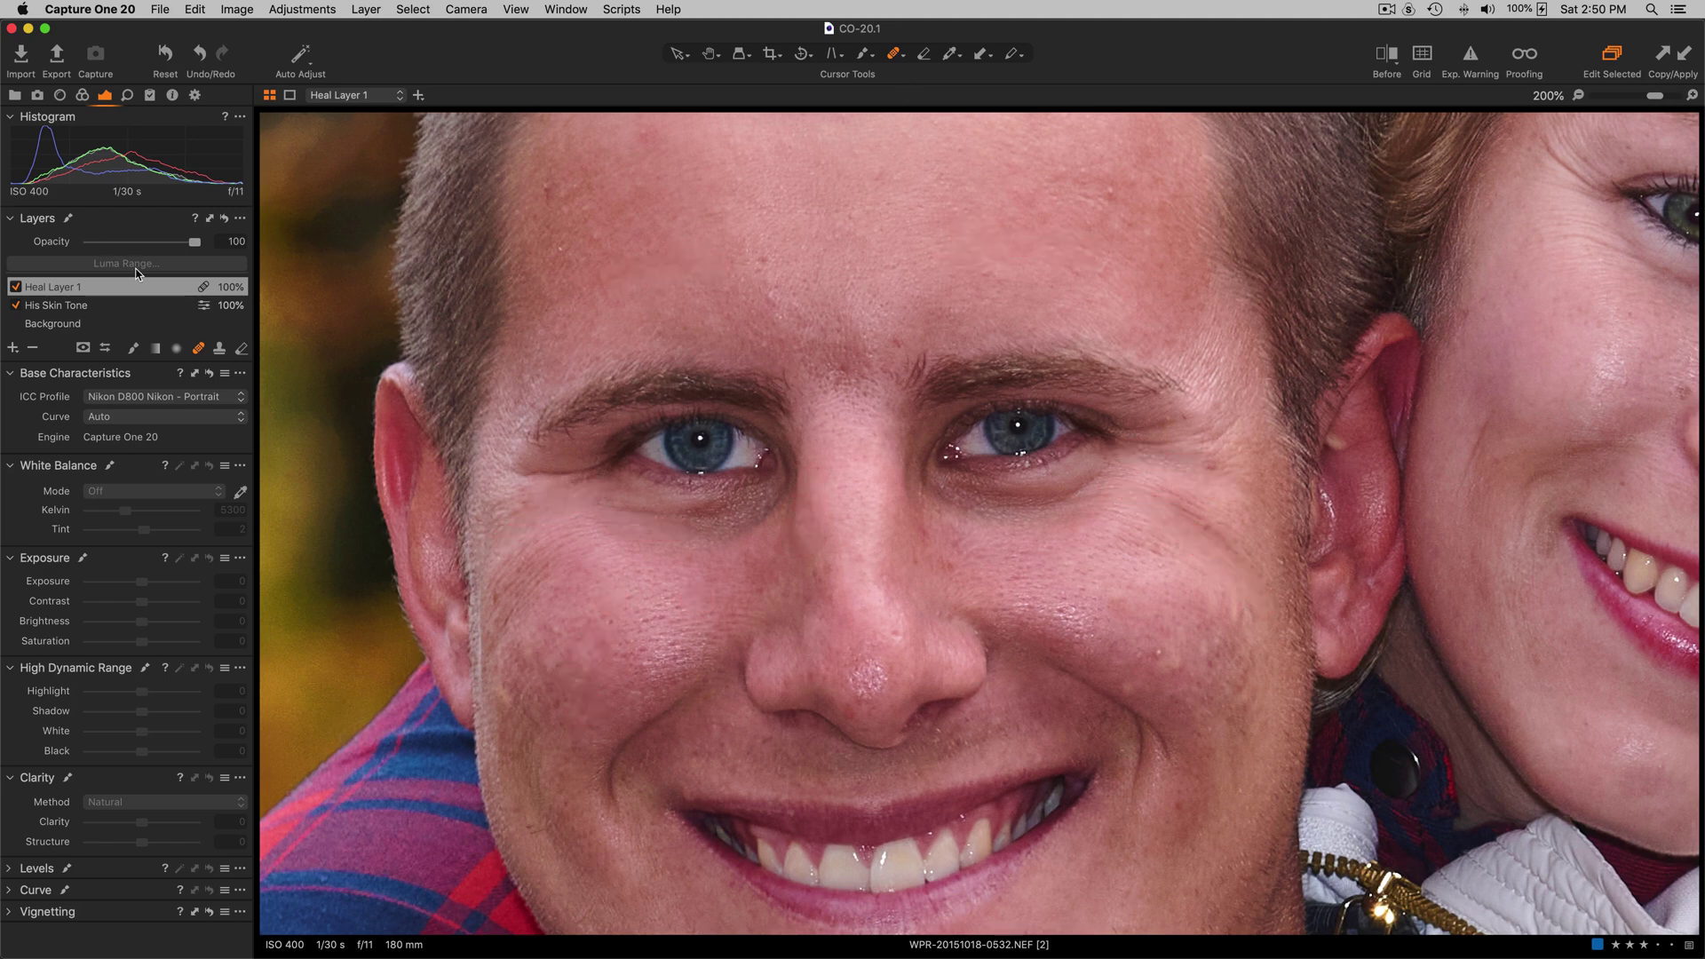
Step: Turn on Display Heal and Clone Arrows and bring up the Heal brush settings (size 18, opacity 94)
click(82, 348)
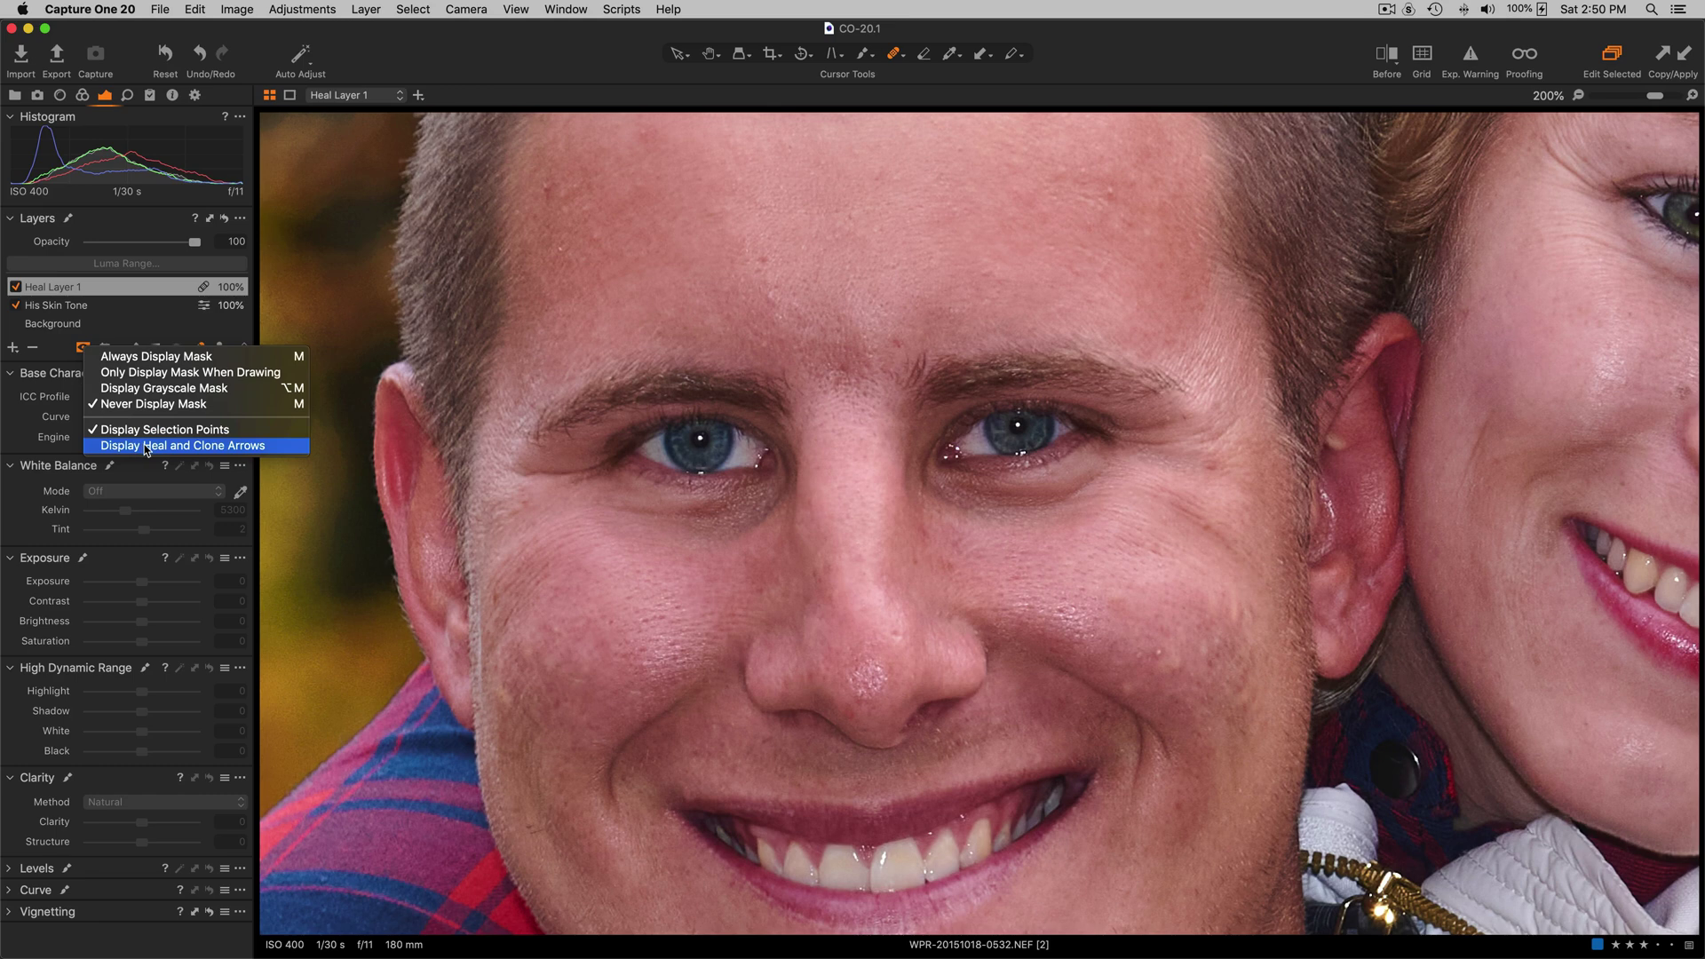
click(210, 446)
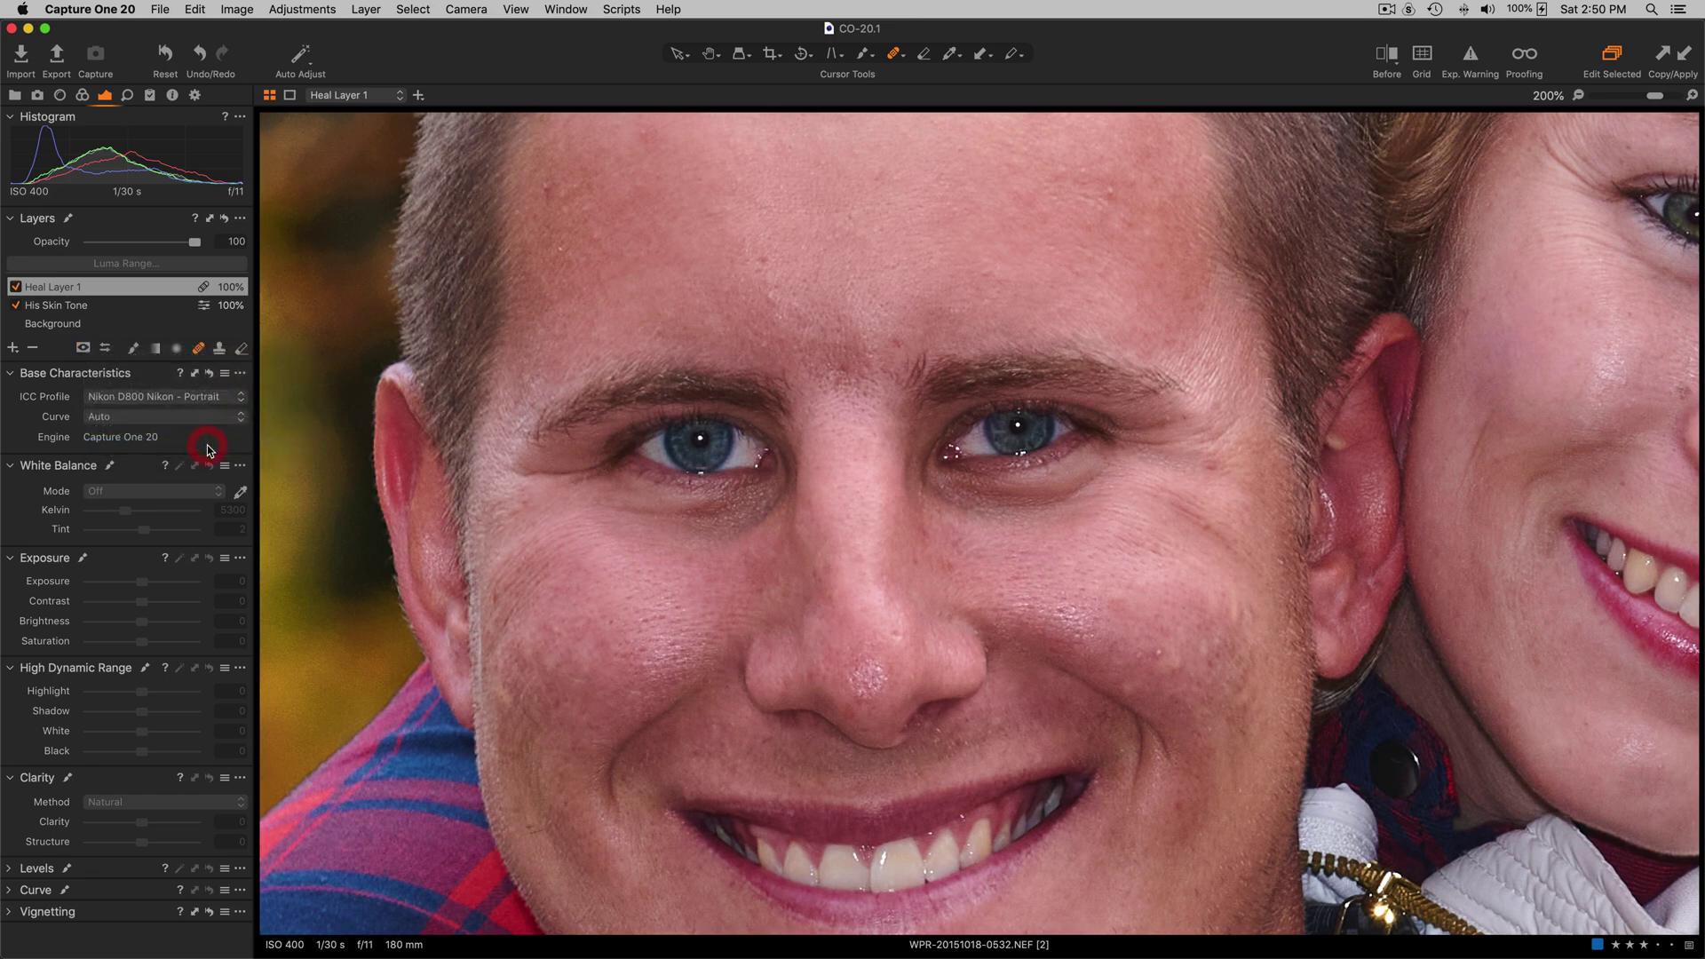
click(82, 348)
click(81, 350)
right_click(824, 255)
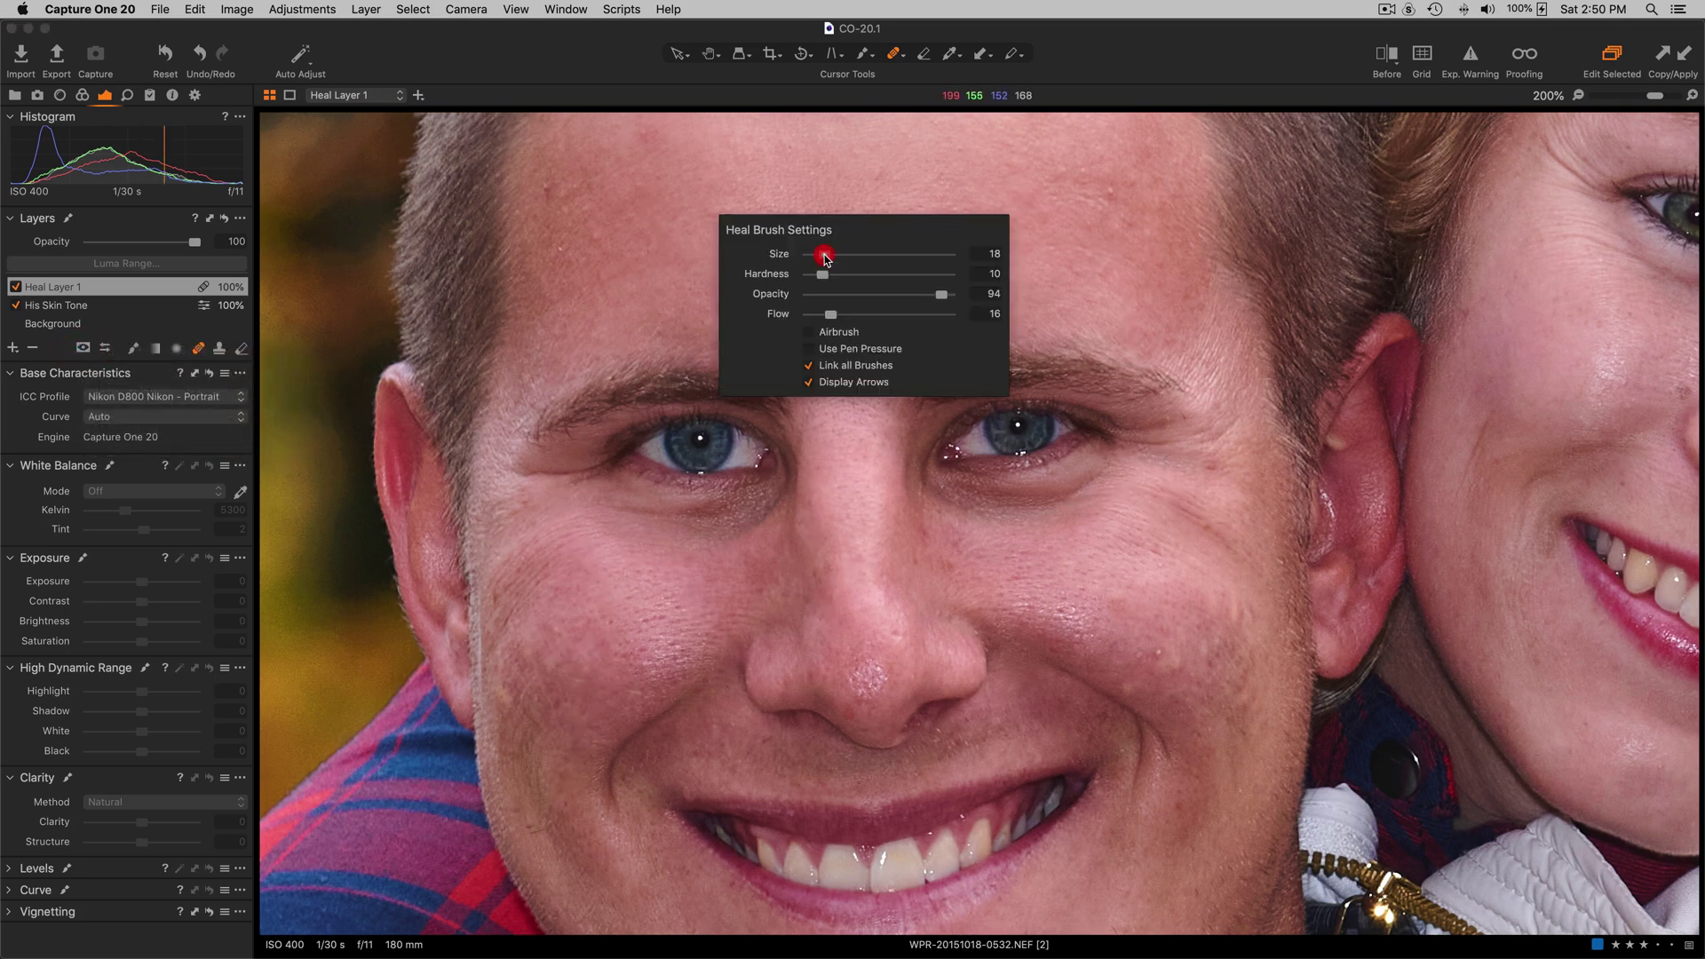